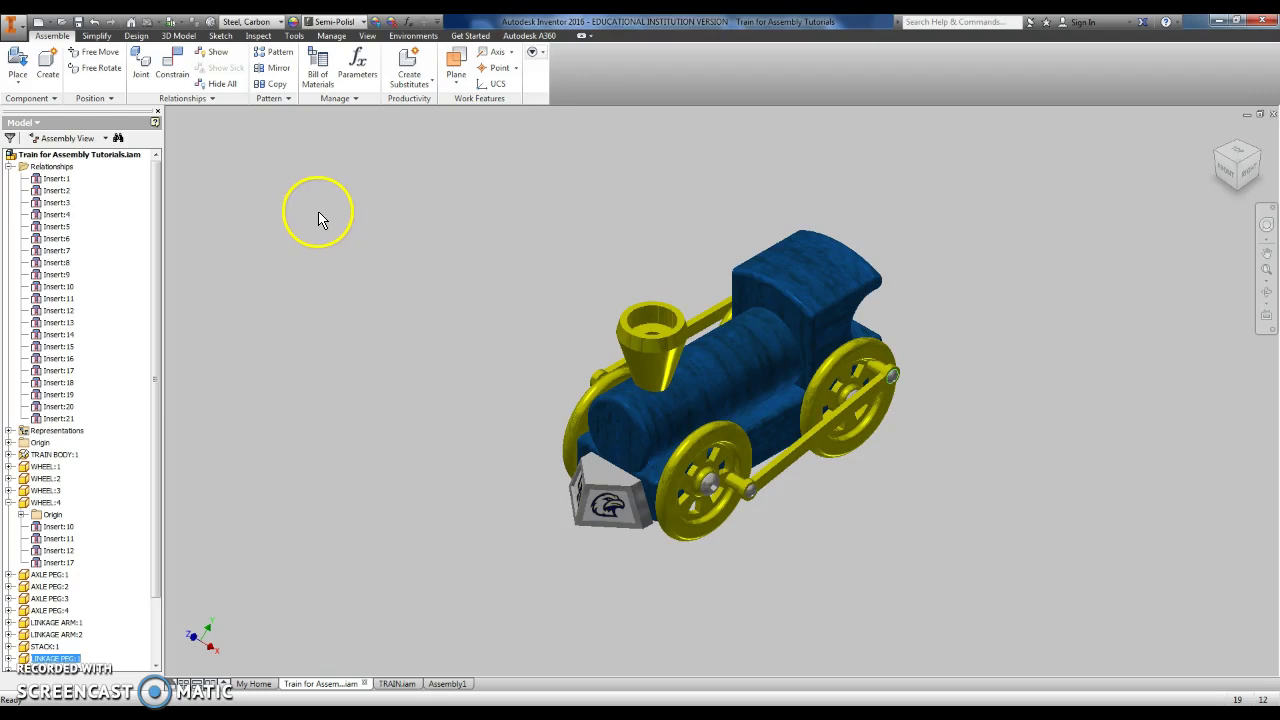
# Collapse the WHEEL:4 entry in the model browser.
pyautogui.click(8, 502)
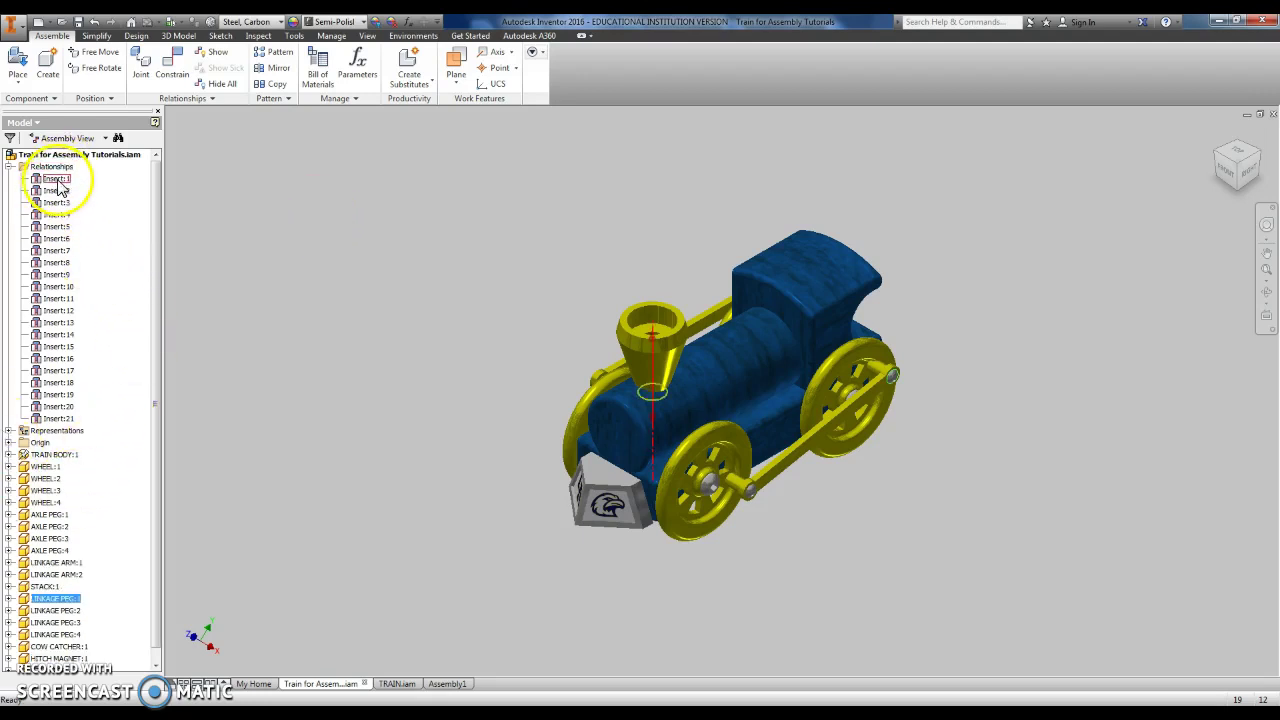
# Drag the front wheel around its axle several times, watching the linkage arm follow.
pyautogui.click(56, 430)
pyautogui.moveTo(710, 421); pyautogui.dragTo(742, 490)
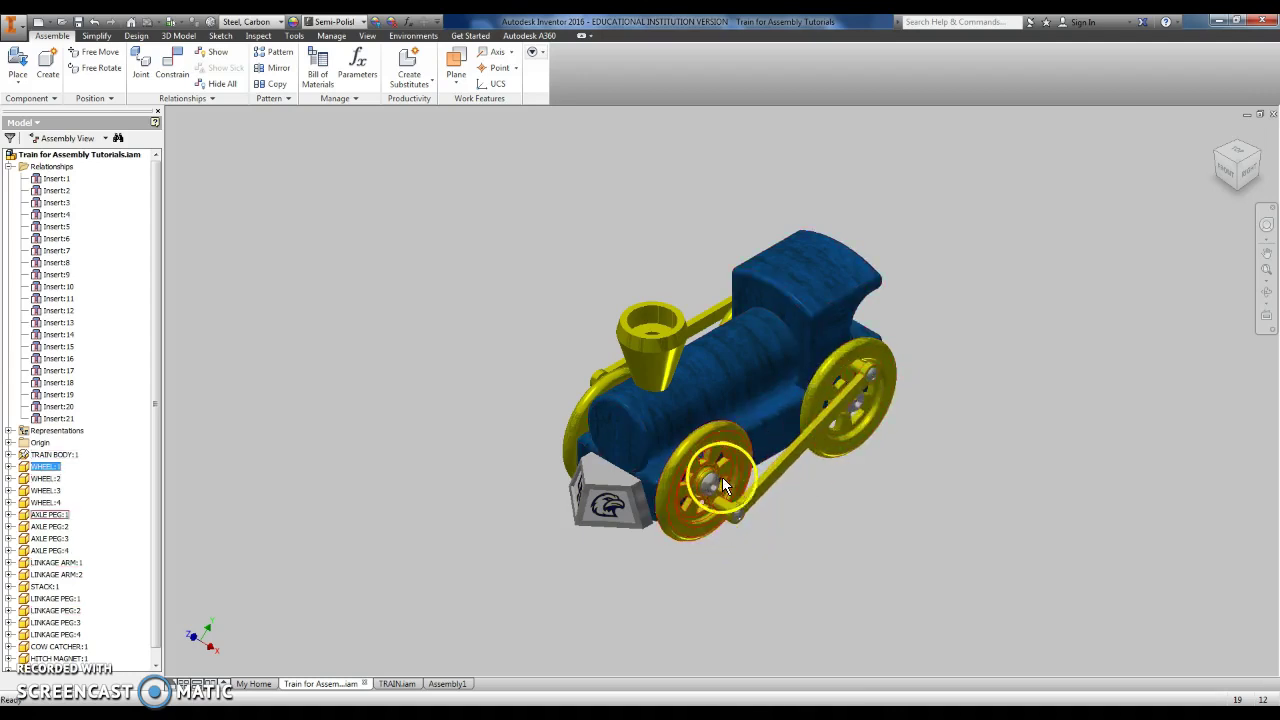
pyautogui.moveTo(721, 471); pyautogui.dragTo(778, 440)
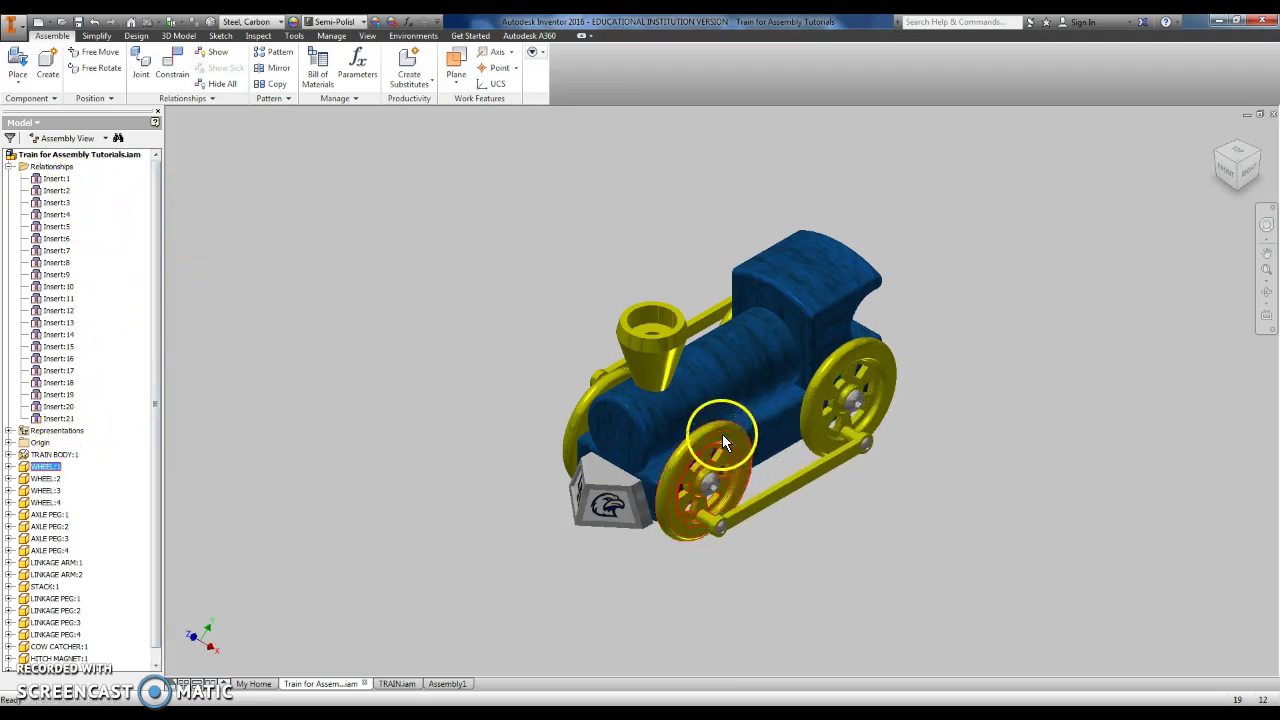
pyautogui.moveTo(722, 437); pyautogui.dragTo(672, 532)
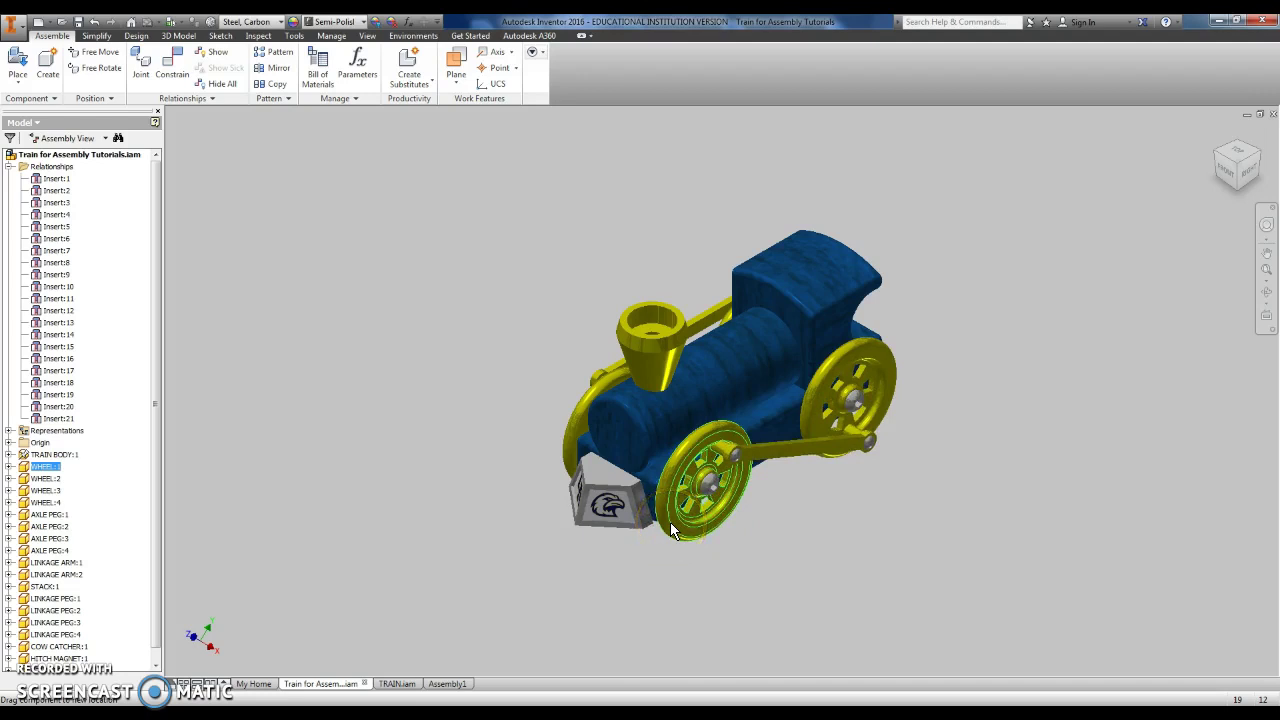
# Clear the wheel selection and briefly expand the first wheel's browser entry.
pyautogui.click(331, 534)
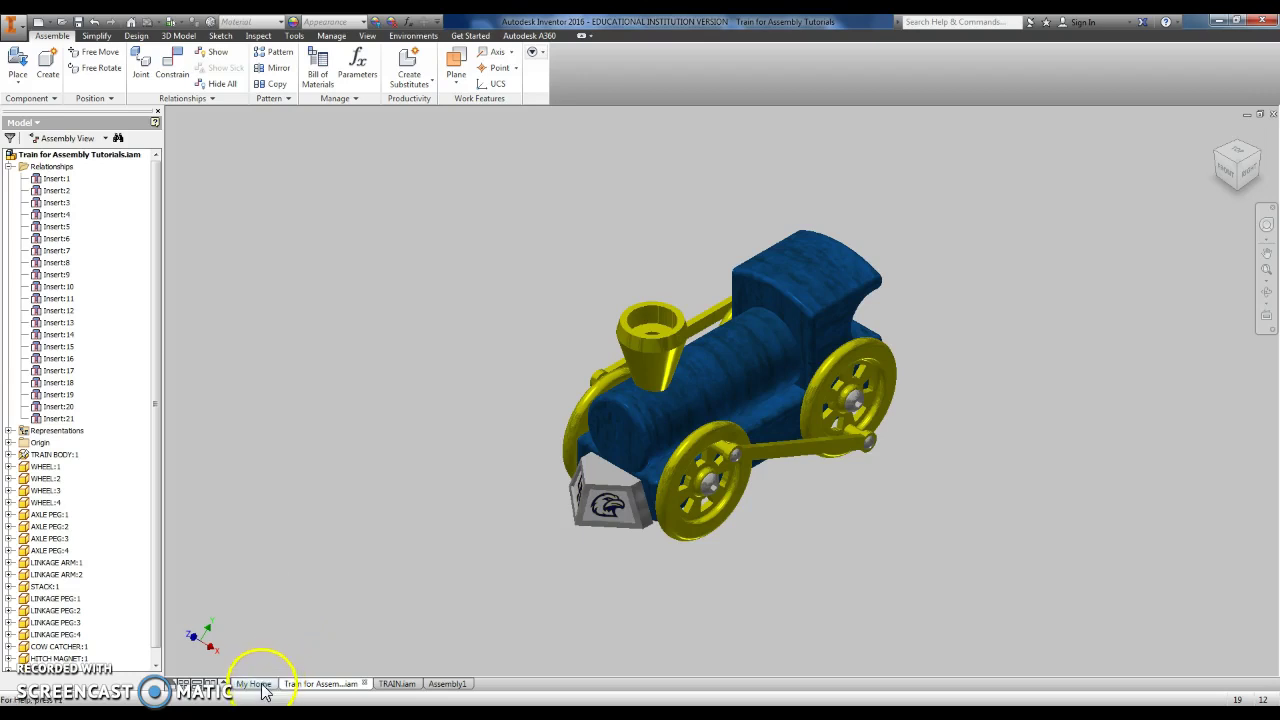
pyautogui.click(9, 467)
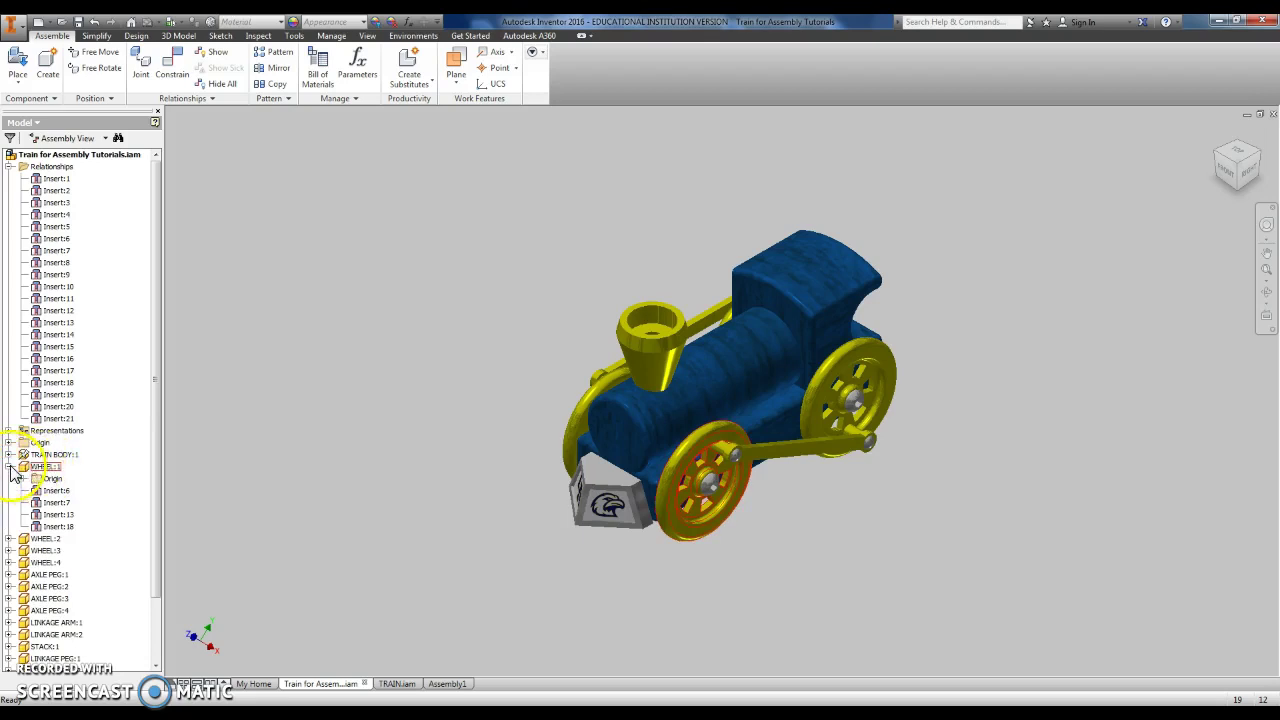
pyautogui.click(9, 467)
# Open the WHEEL part file from the Train project folder via My Home.
pyautogui.click(258, 684)
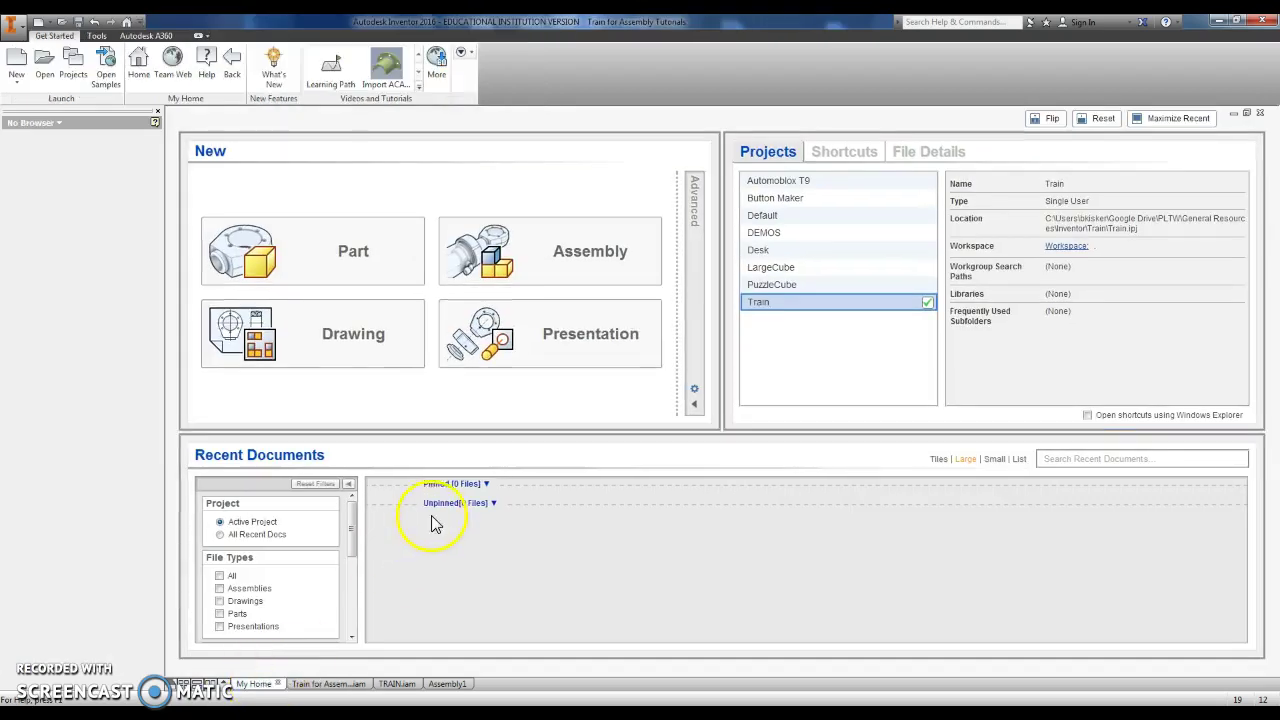
pyautogui.click(45, 62)
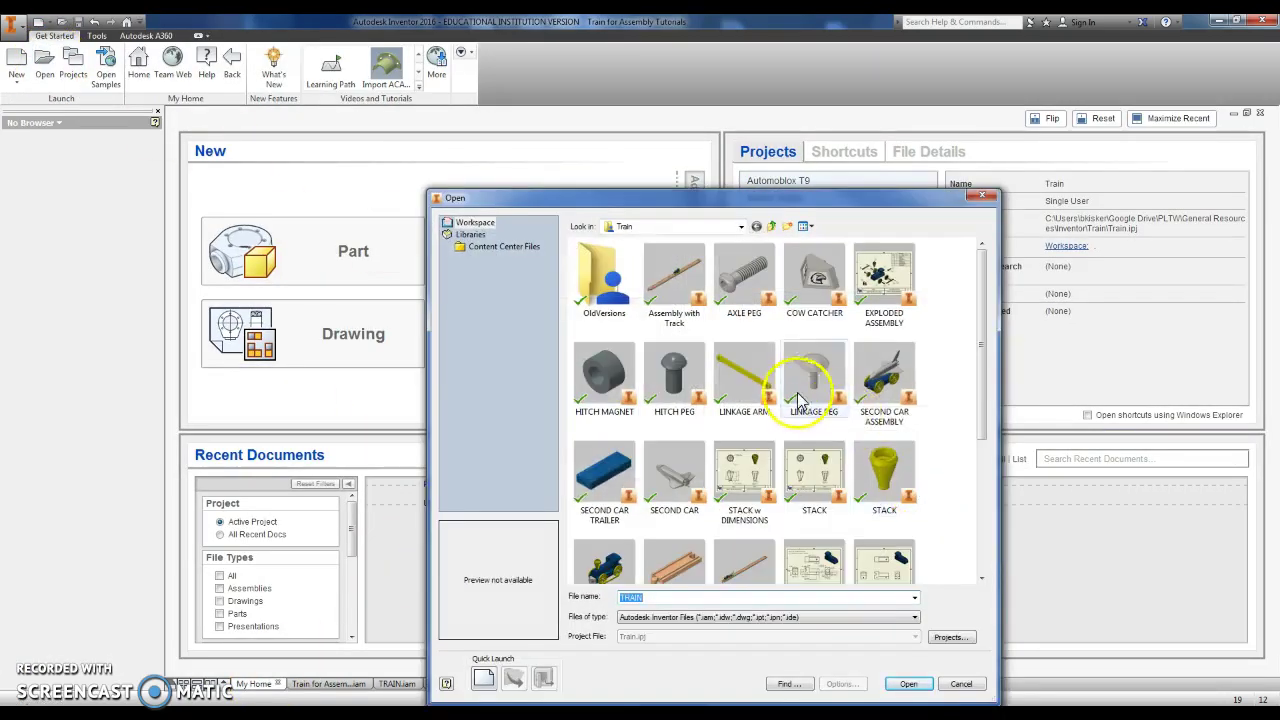
pyautogui.scroll(-1, 745, 510)
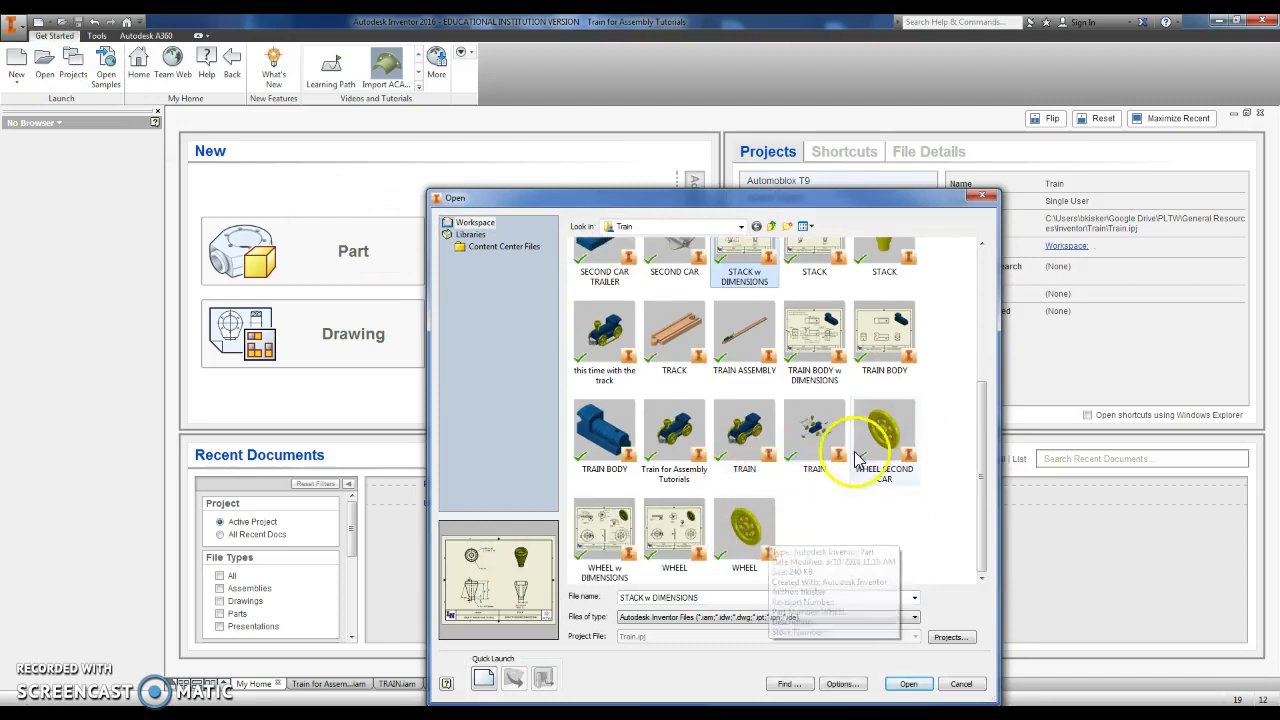
pyautogui.click(748, 525)
pyautogui.click(908, 684)
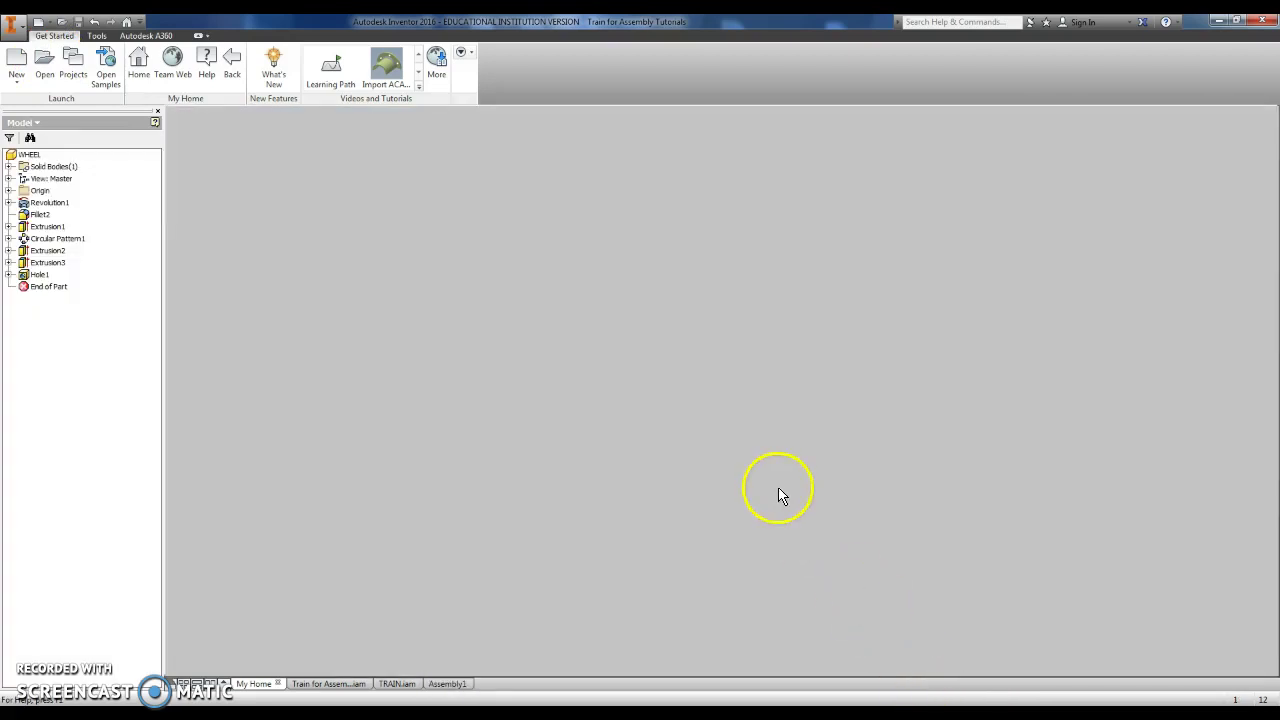
# Switch between the train assembly and the WHEEL.ipt document.
pyautogui.scroll(-2, 489, 434)
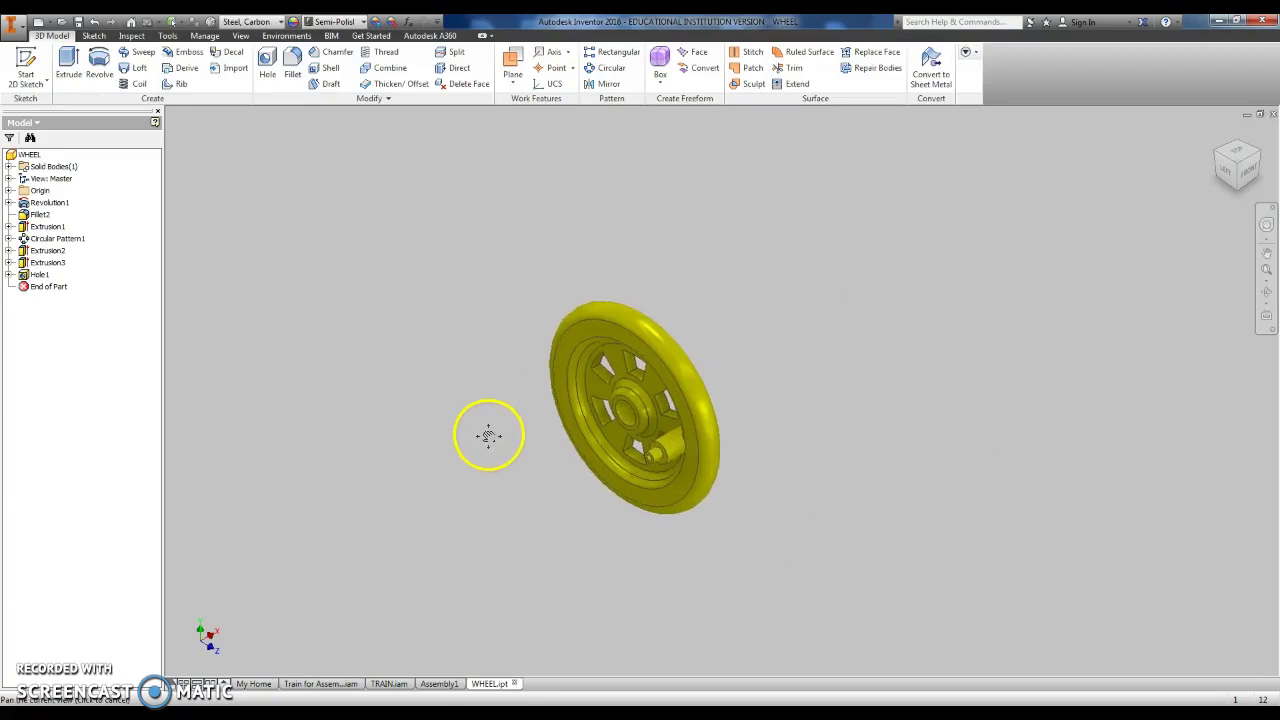
pyautogui.scroll(1, 486, 434)
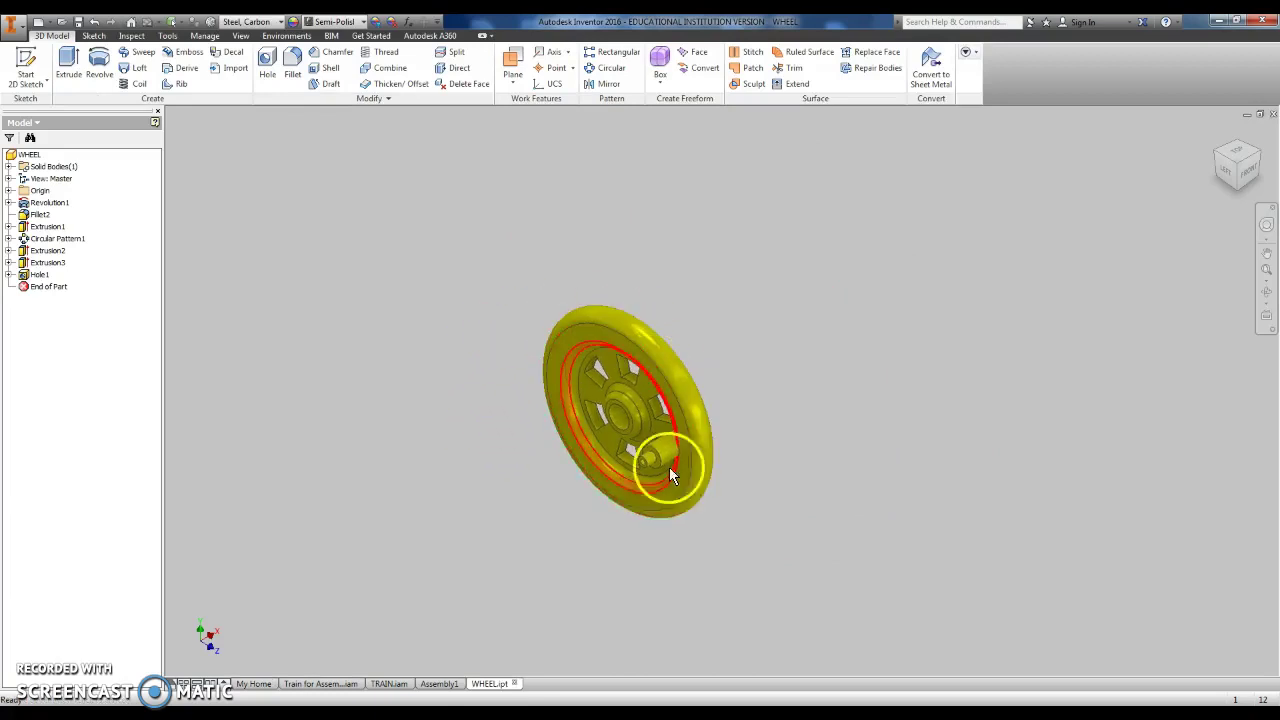
pyautogui.click(340, 684)
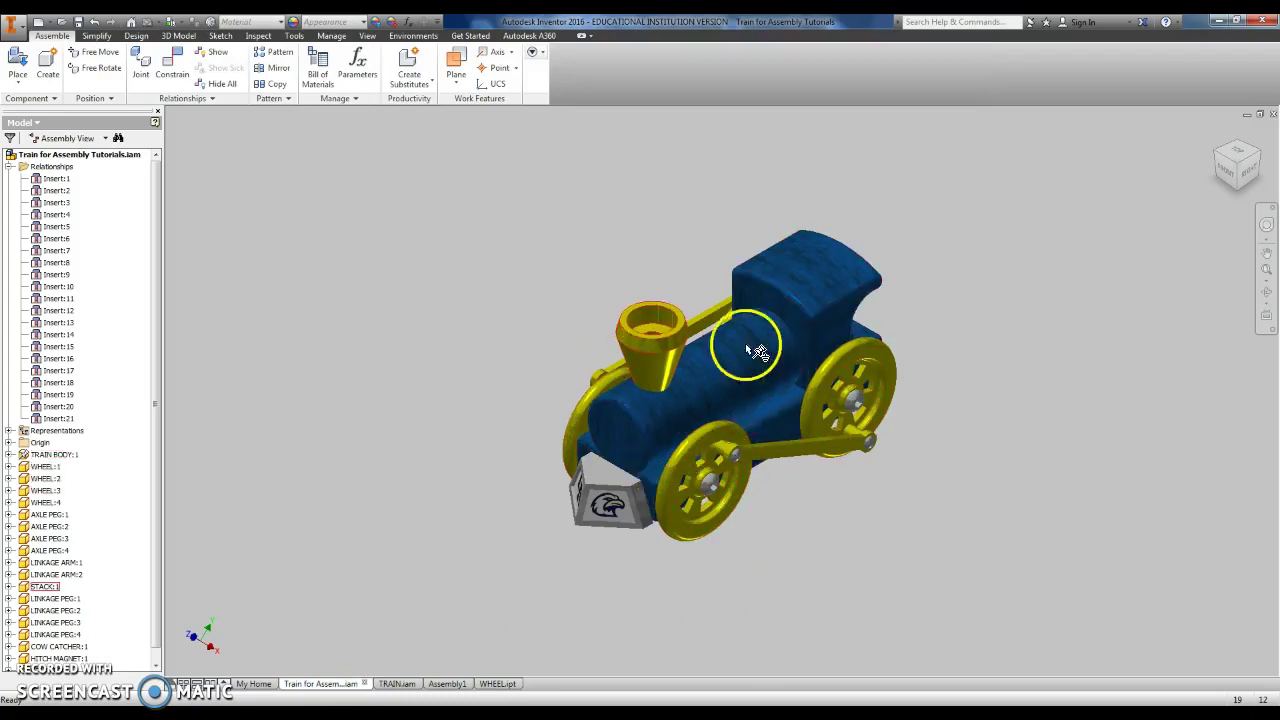
pyautogui.click(495, 684)
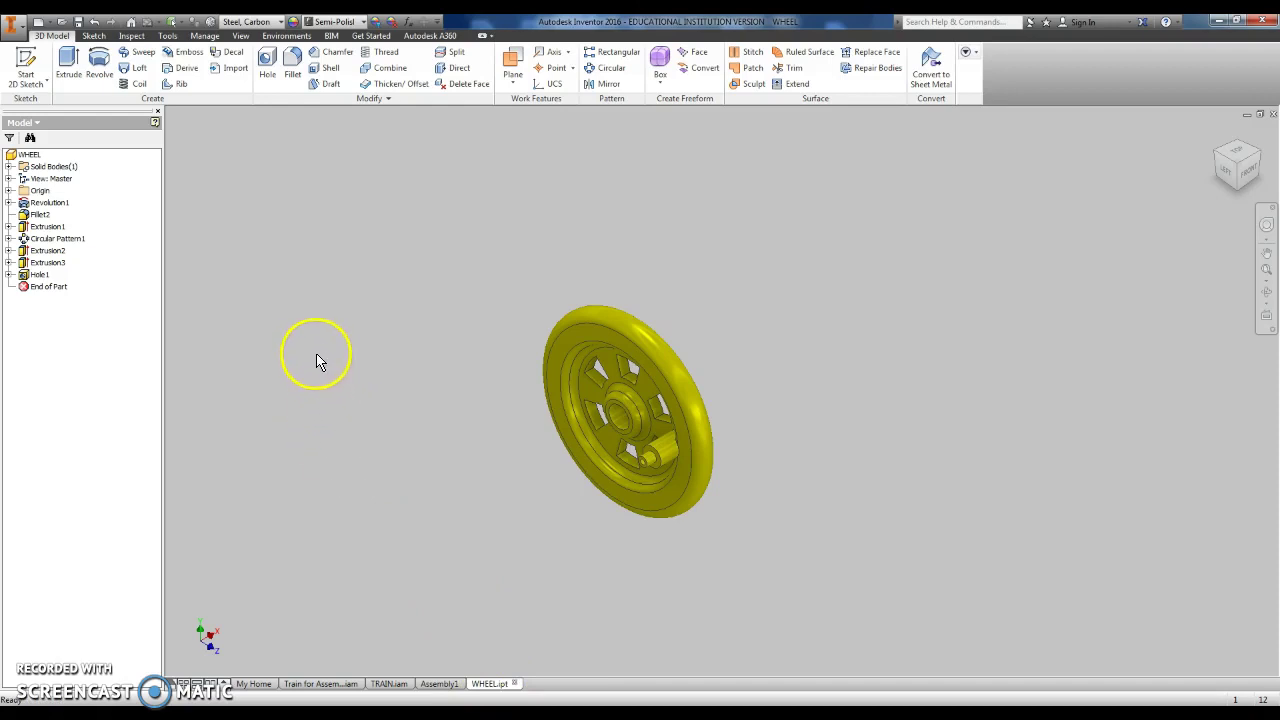
# Expand the wheel's Origin folder and compare the XZ and XY planes in a straight-on view.
pyautogui.click(9, 191)
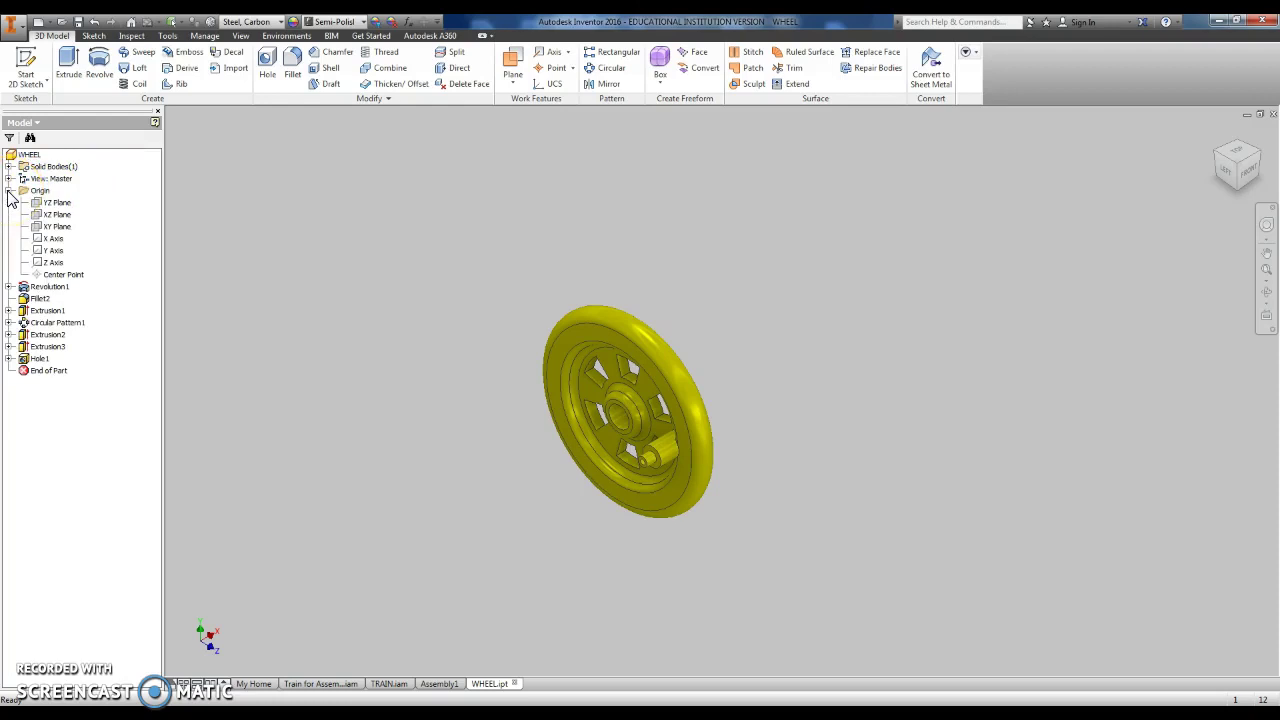
pyautogui.click(55, 216)
pyautogui.click(1228, 176)
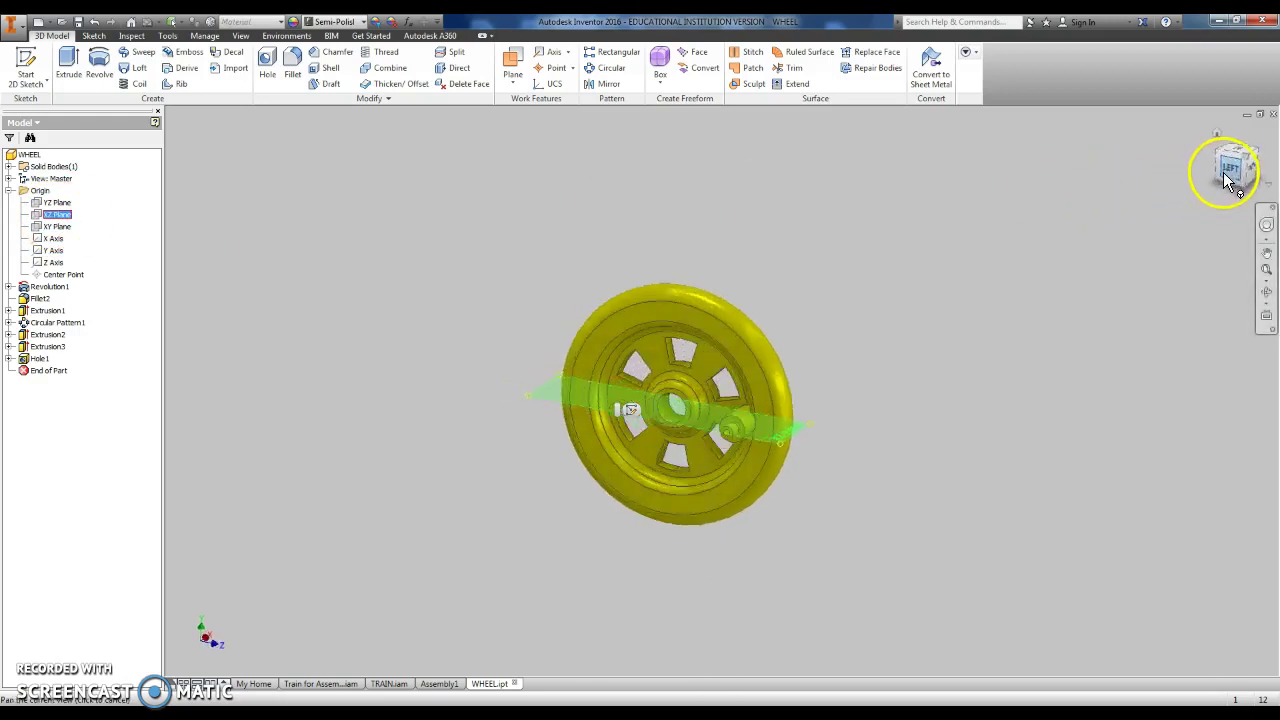
pyautogui.click(60, 230)
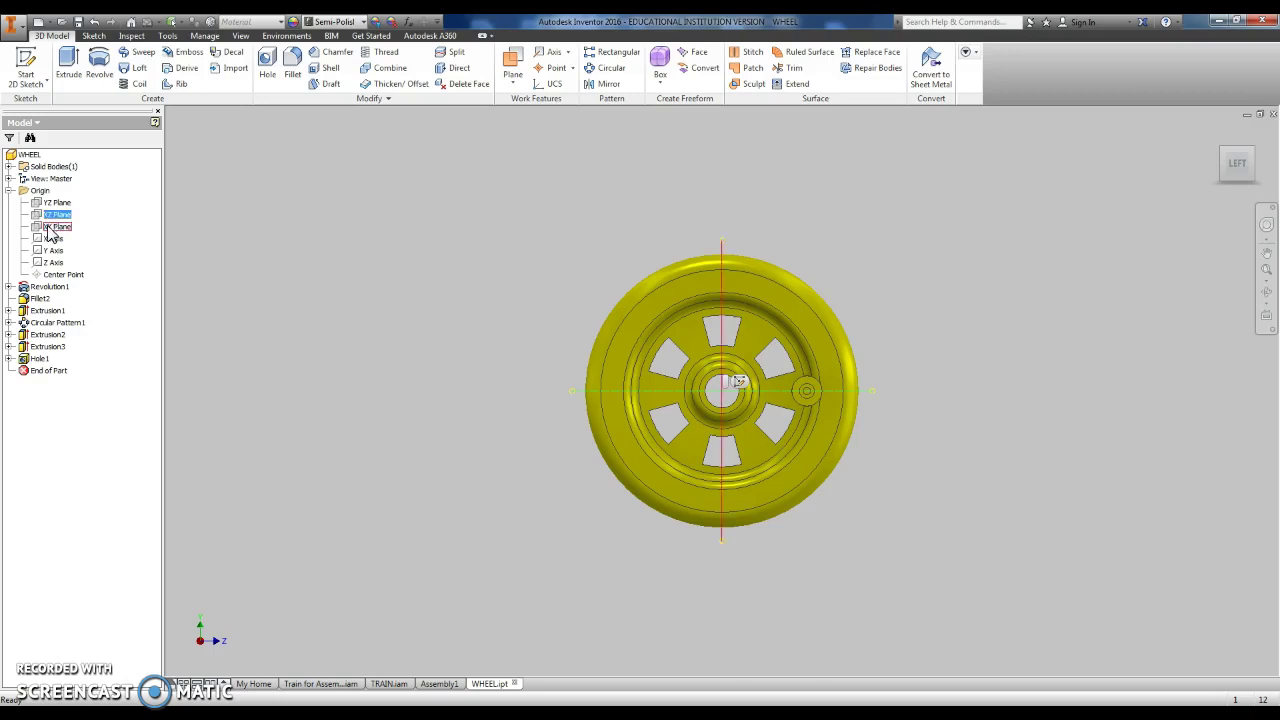
pyautogui.click(53, 227)
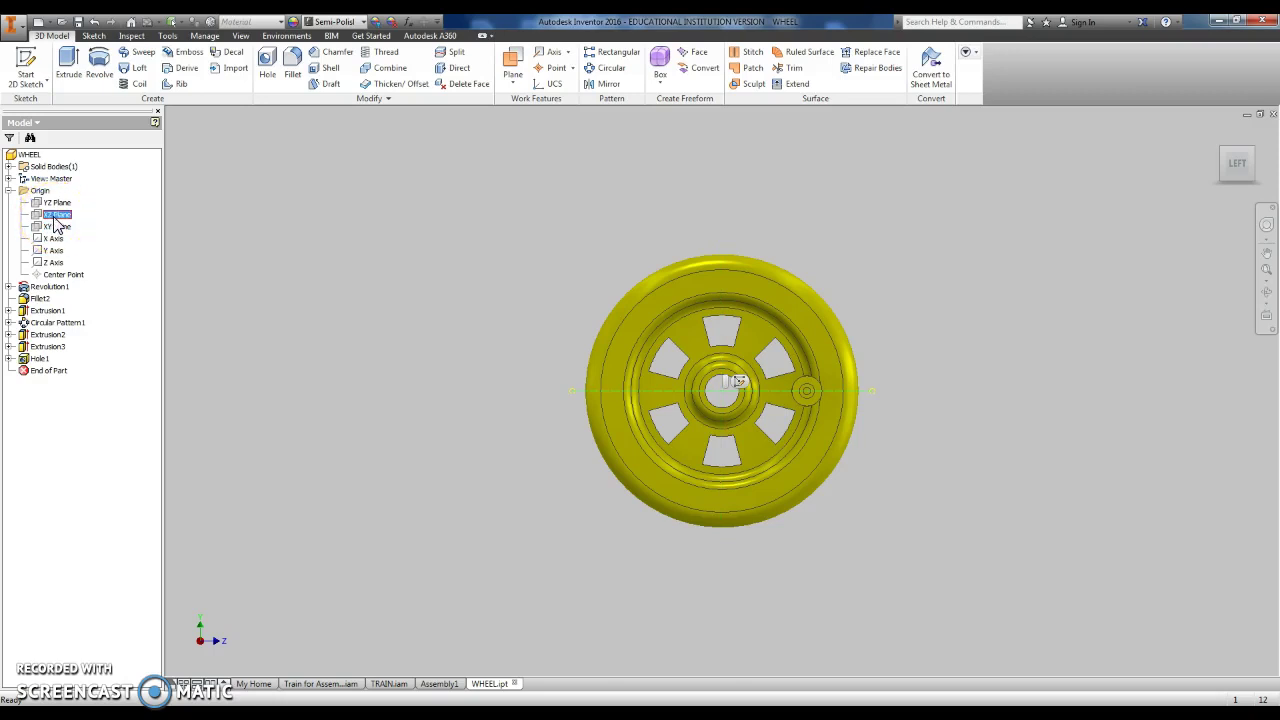
# Make the wheel's XZ Plane visible, restore the home view, and return to the train assembly.
pyautogui.rightClick(55, 226)
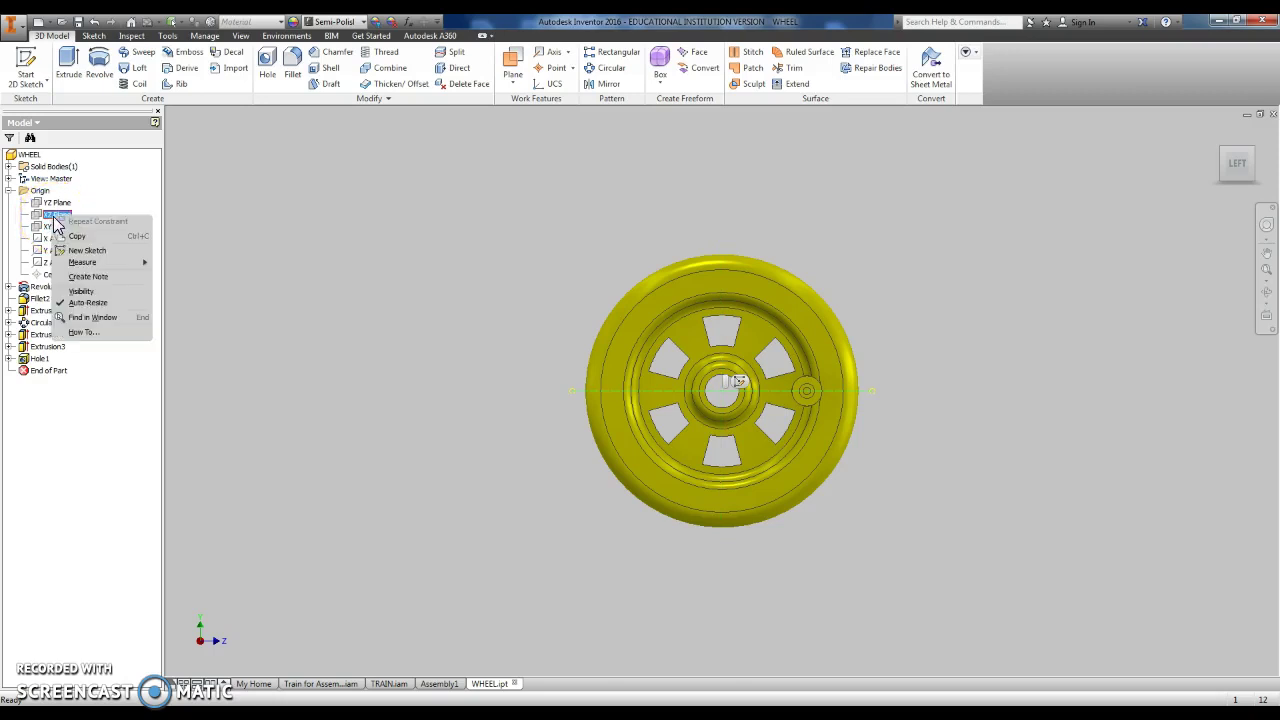
pyautogui.click(88, 305)
pyautogui.click(357, 270)
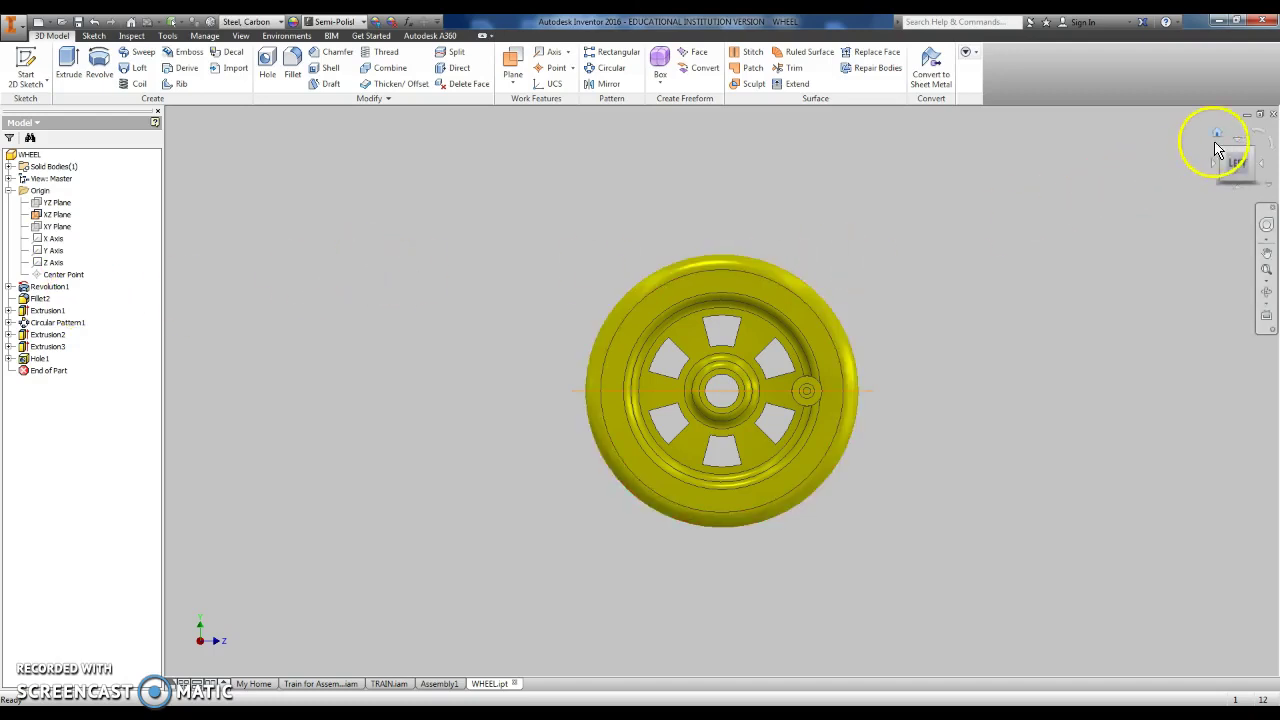
pyautogui.click(1216, 135)
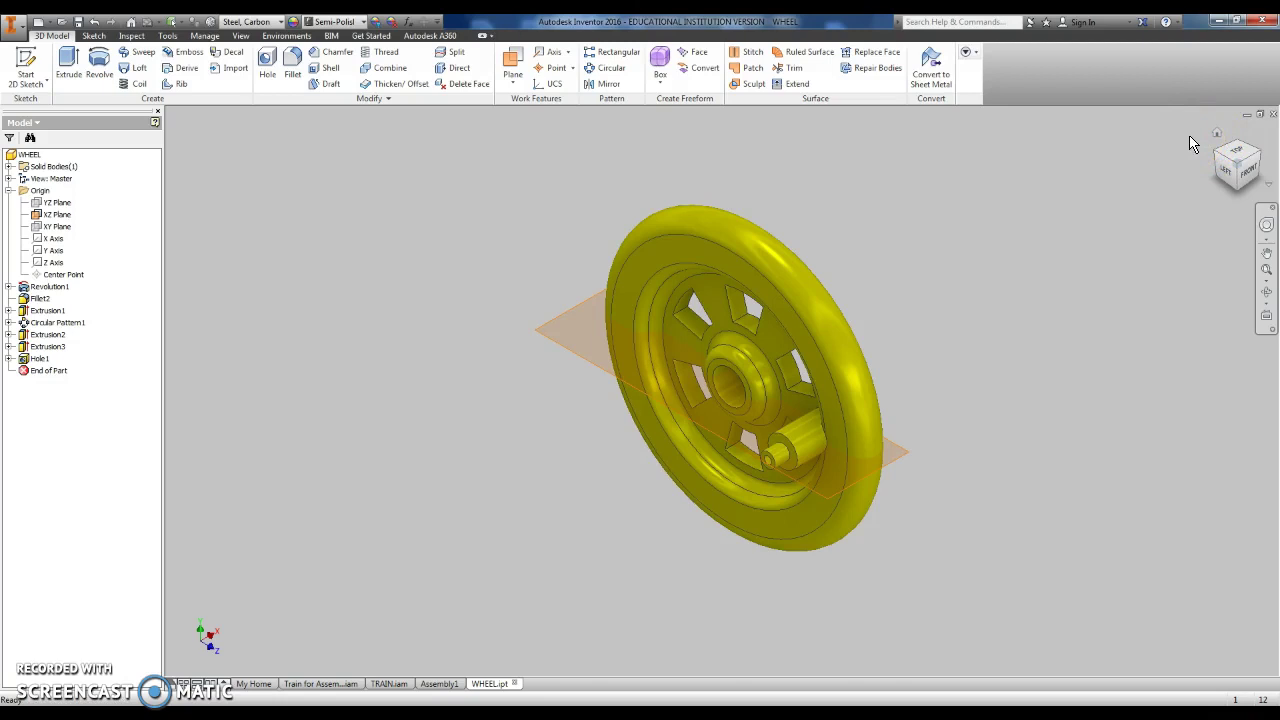
pyautogui.click(343, 686)
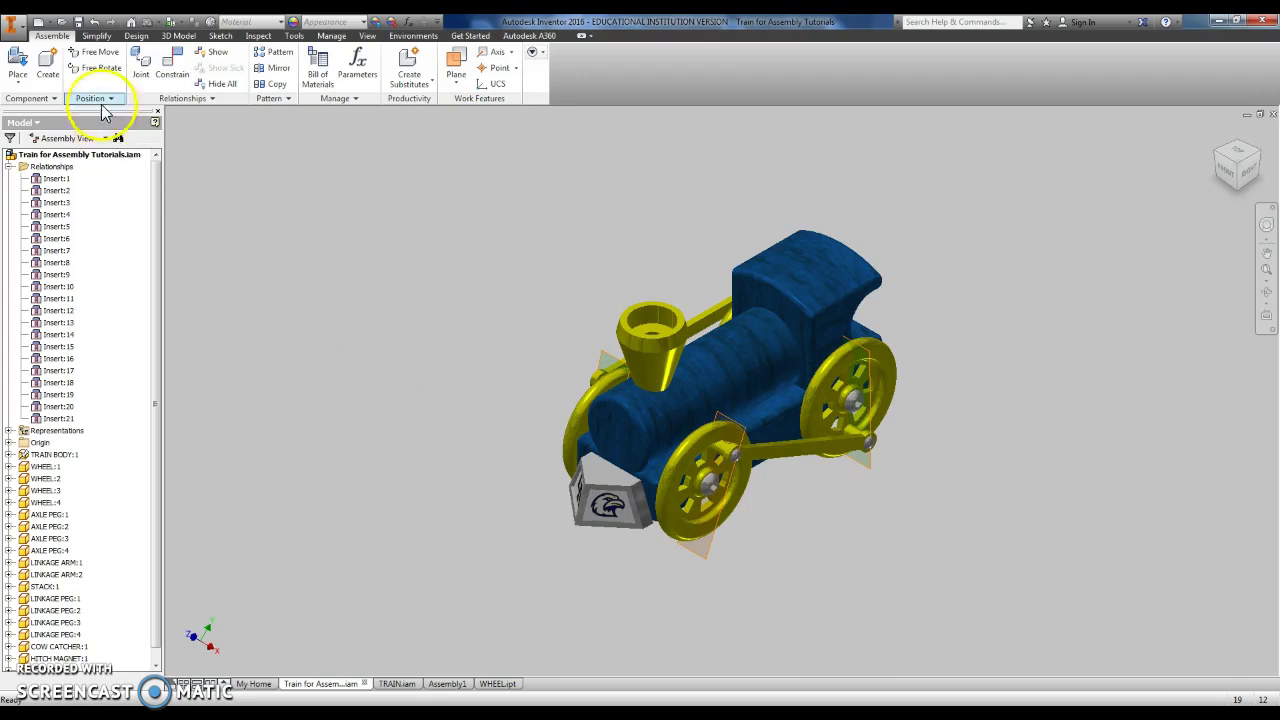
# Constrain the front wheel's XZ plane to another wheel's XZ plane with a 0.00 deg directed angle.
pyautogui.click(172, 70)
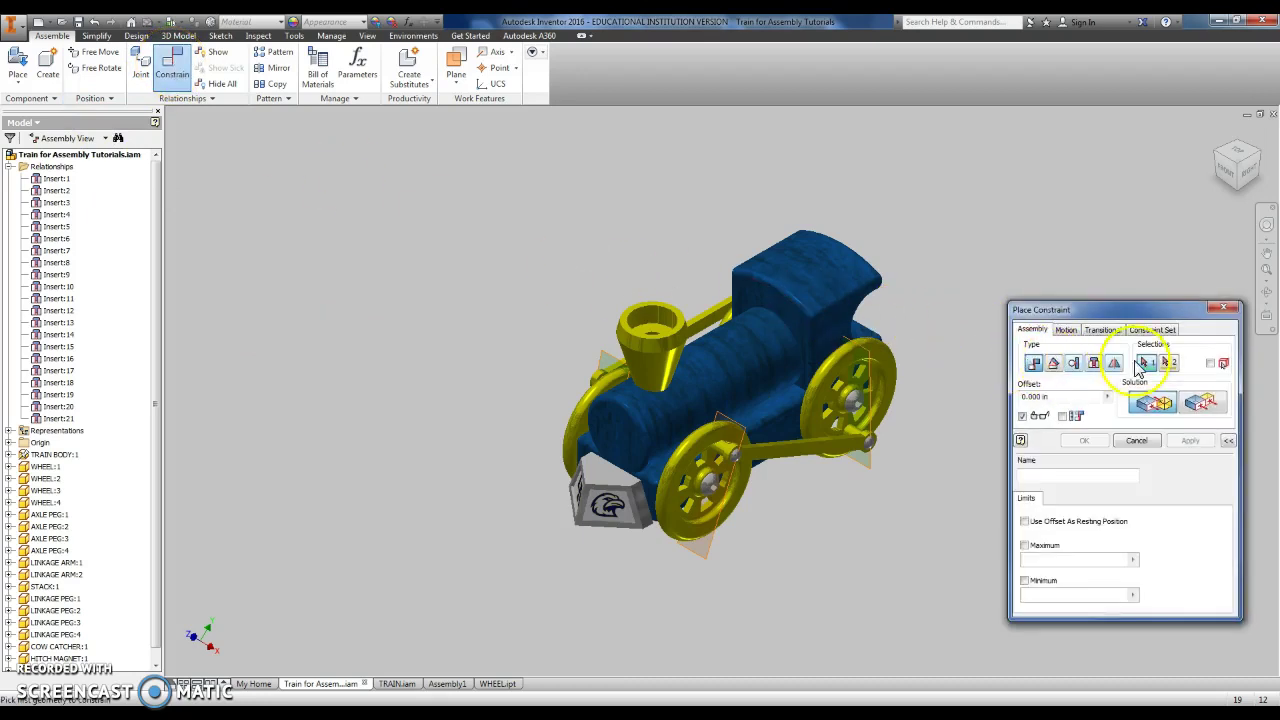
pyautogui.click(1052, 366)
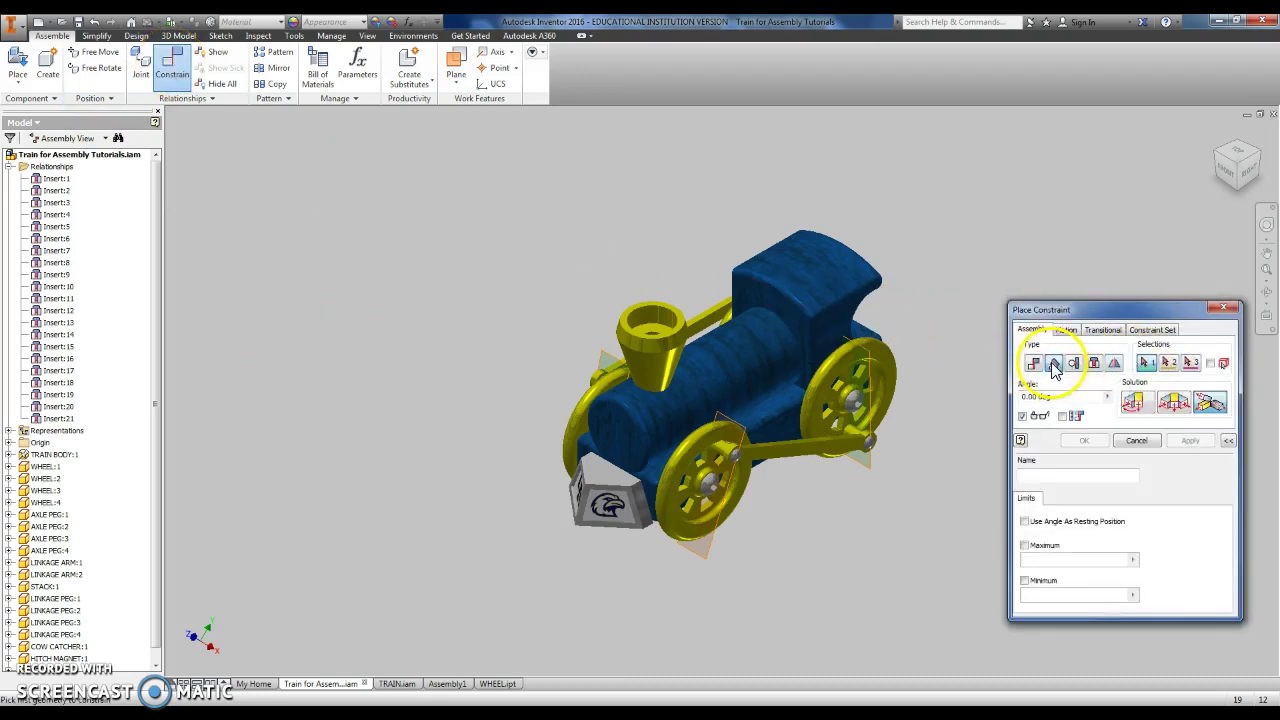
pyautogui.click(1136, 404)
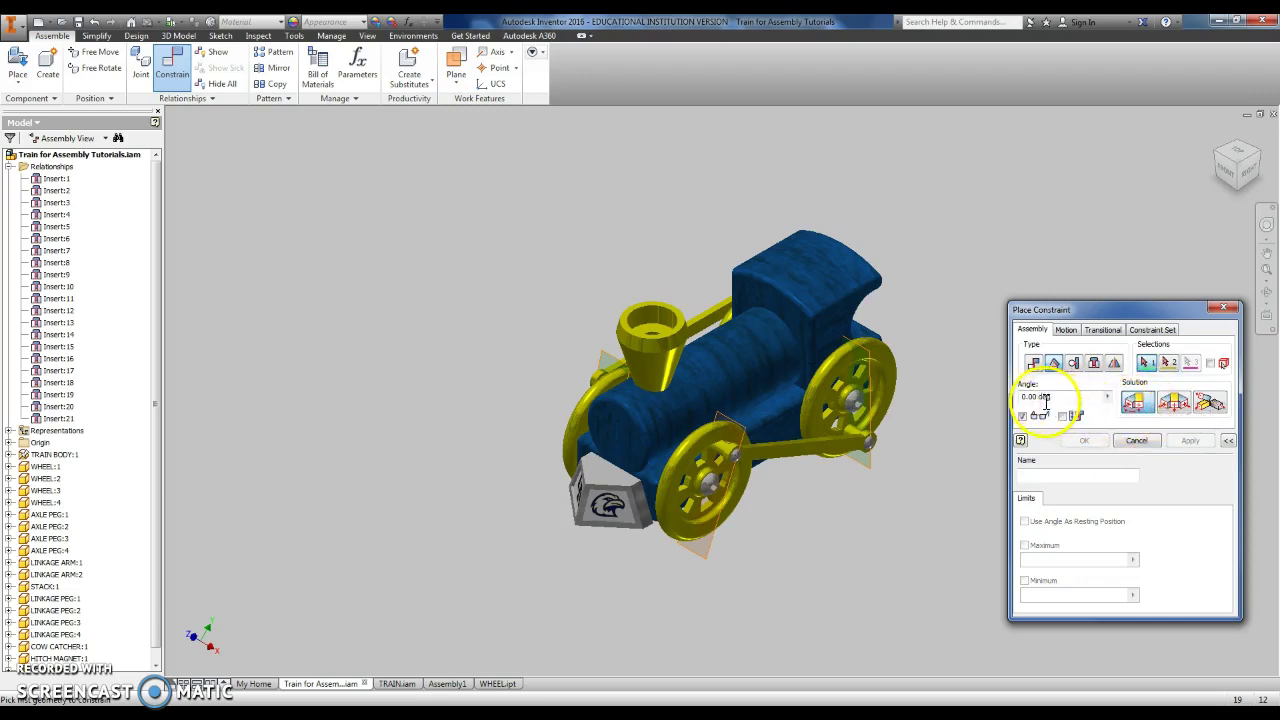
pyautogui.scroll(-5, 870, 360)
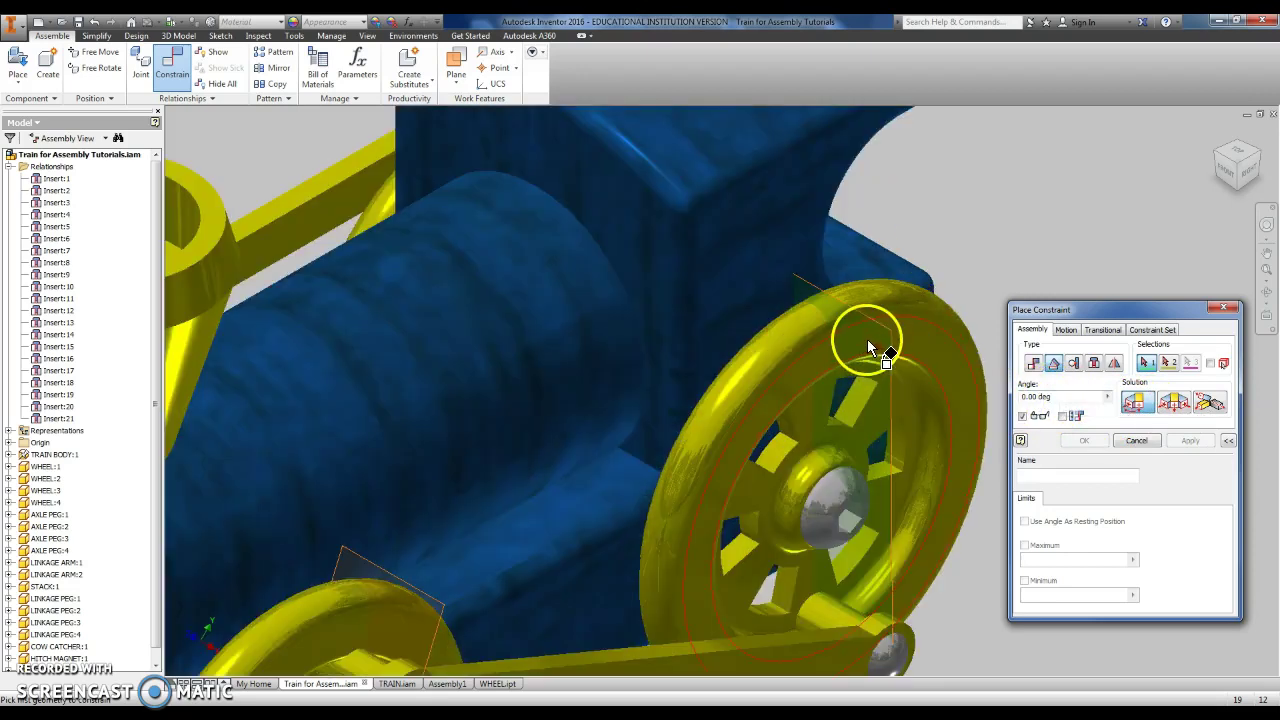
pyautogui.click(890, 329)
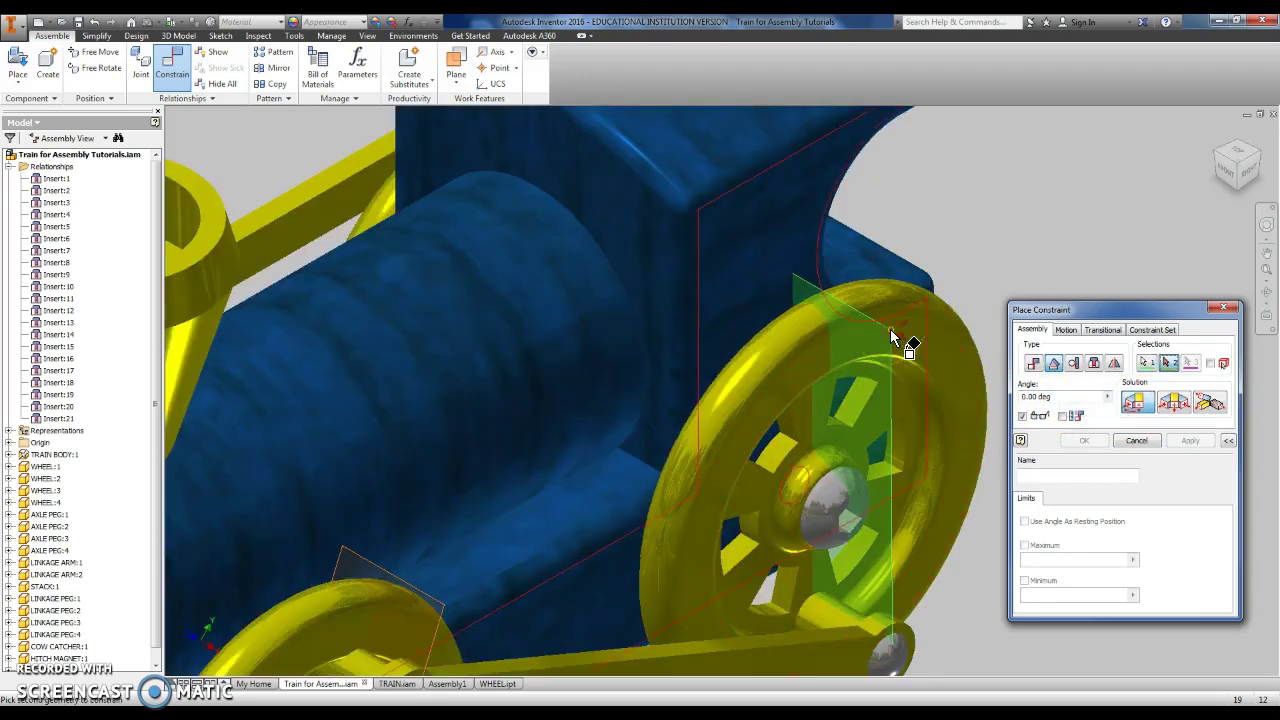
pyautogui.click(440, 627)
pyautogui.moveTo(440, 627); pyautogui.dragTo(547, 481, button='middle')
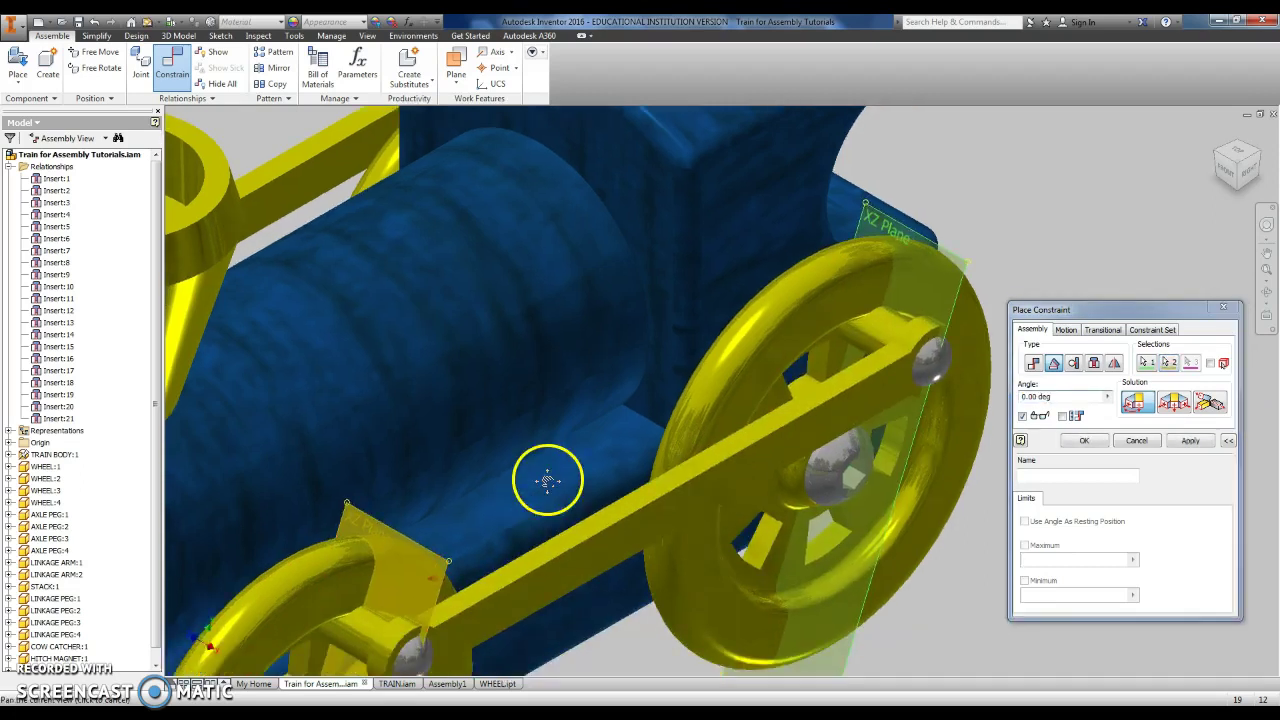
pyautogui.scroll(-3, 547, 481)
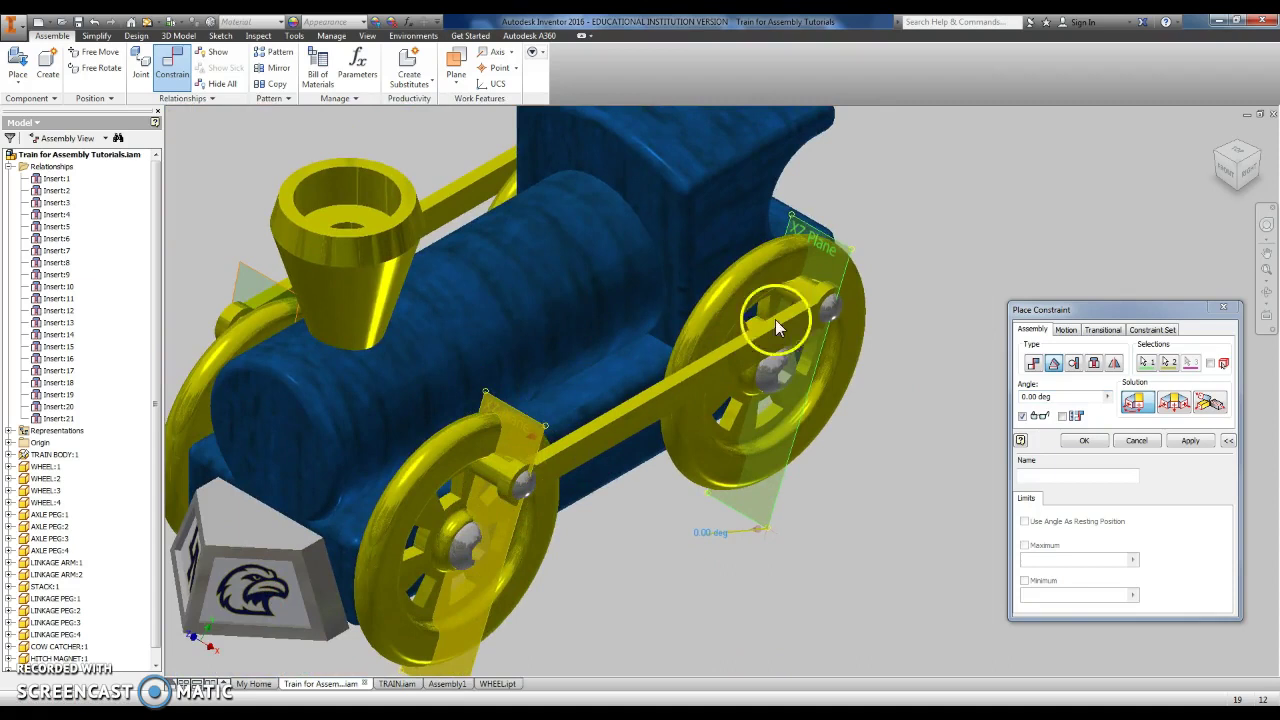
pyautogui.click(1188, 440)
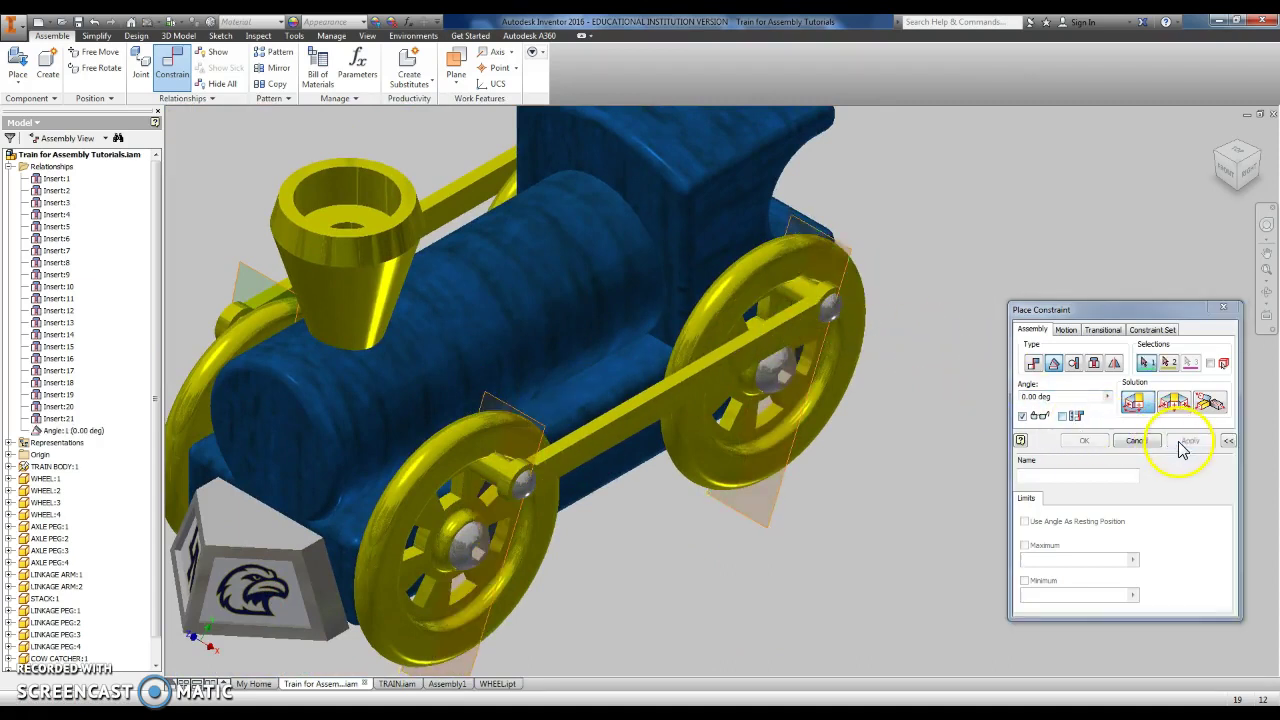
# Add a 180 deg angle constraint between the front and second wheels' XZ planes.
pyautogui.click(545, 432)
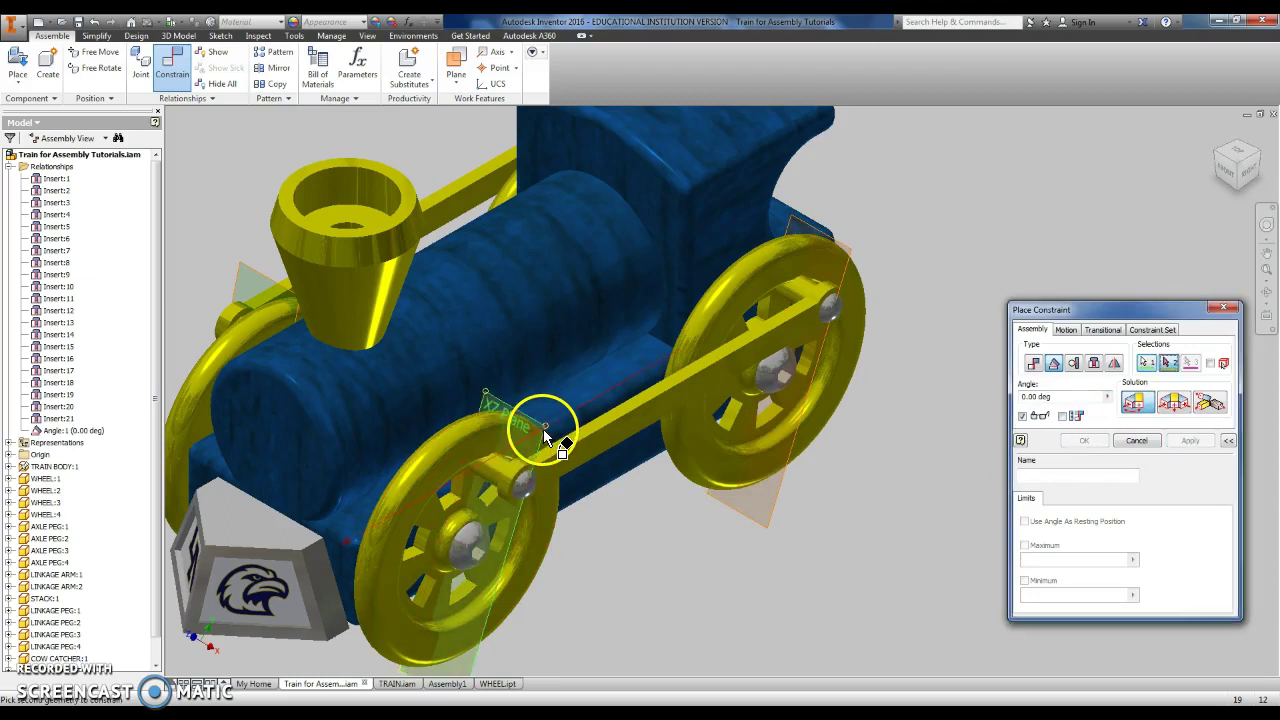
pyautogui.click(240, 269)
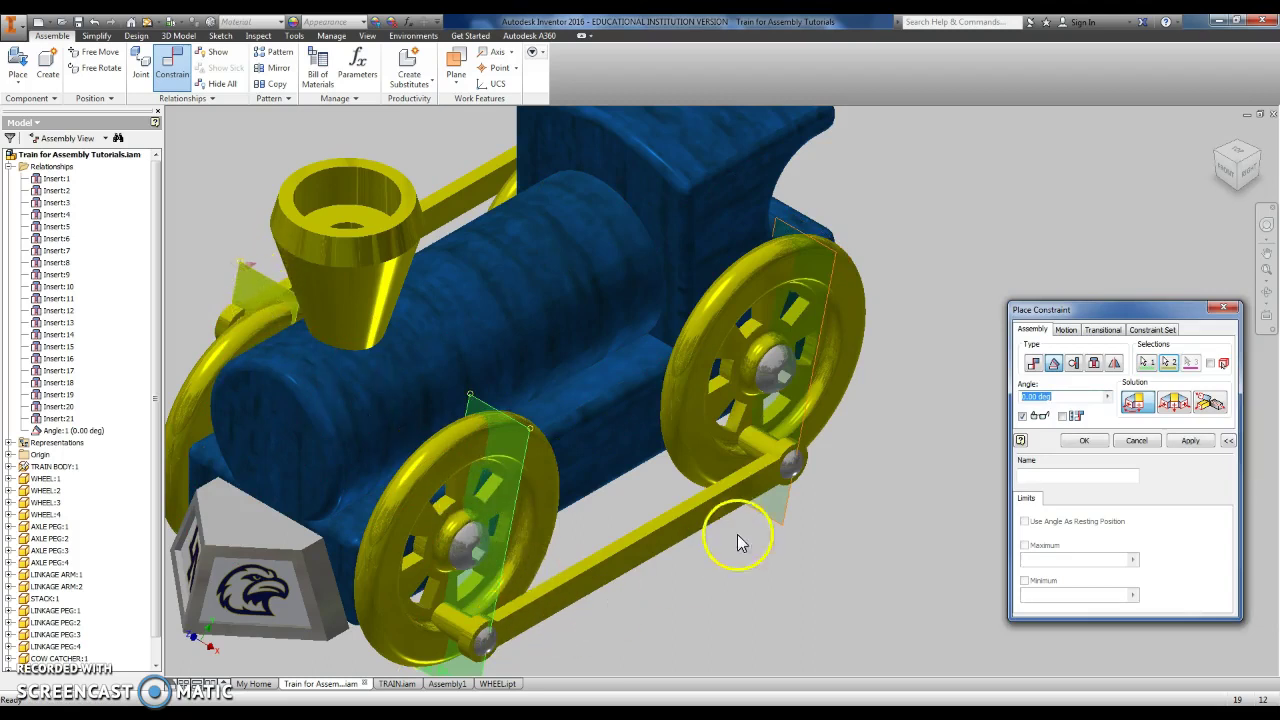
pyautogui.click(1230, 160)
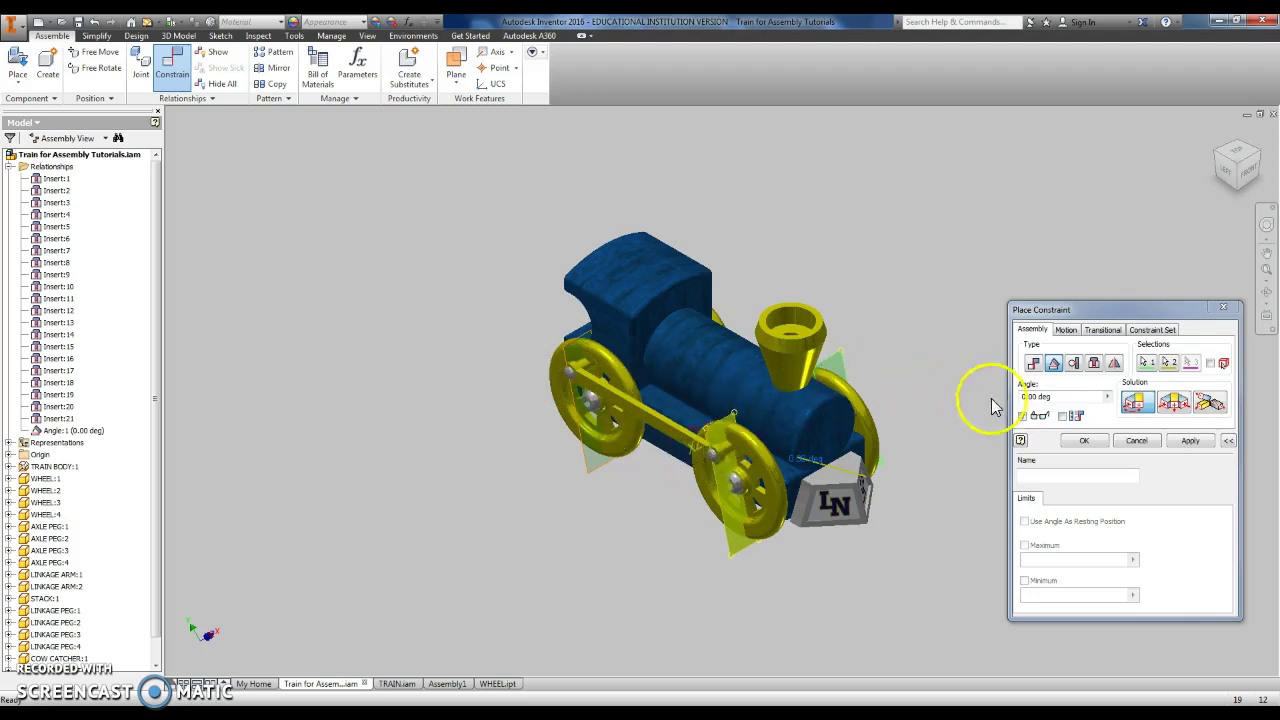
pyautogui.click(1040, 396)
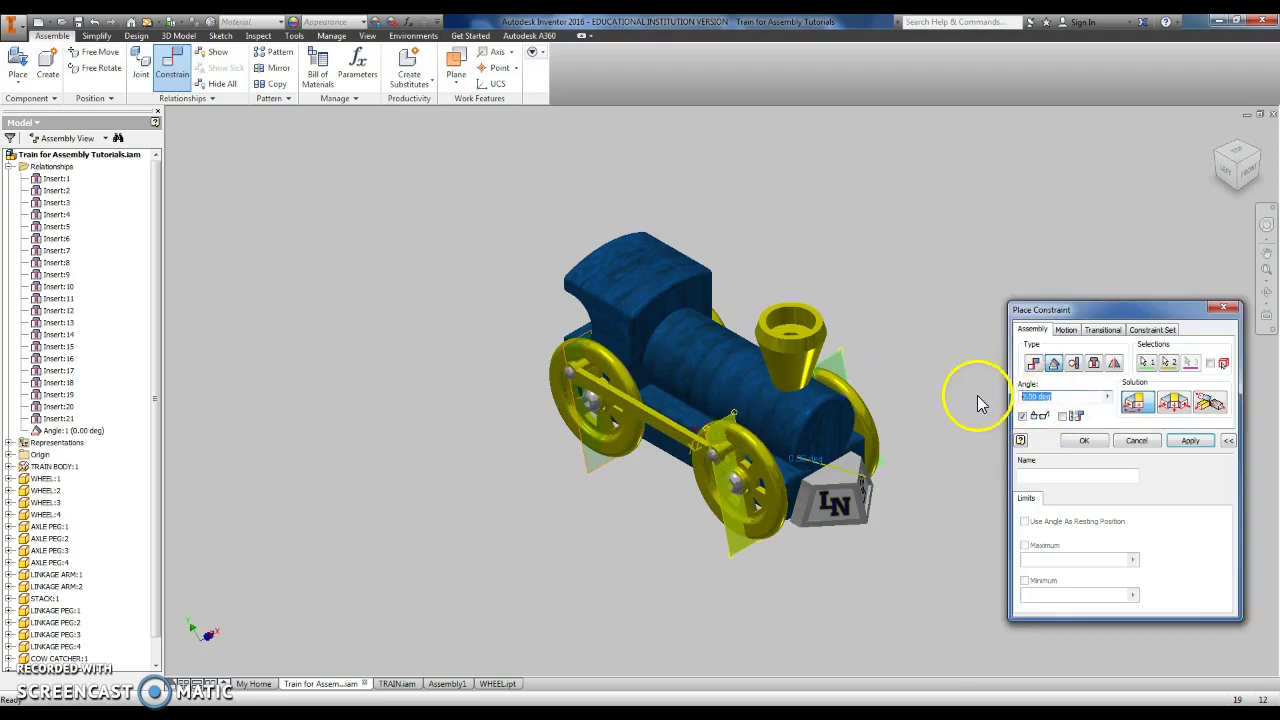
pyautogui.write('180')
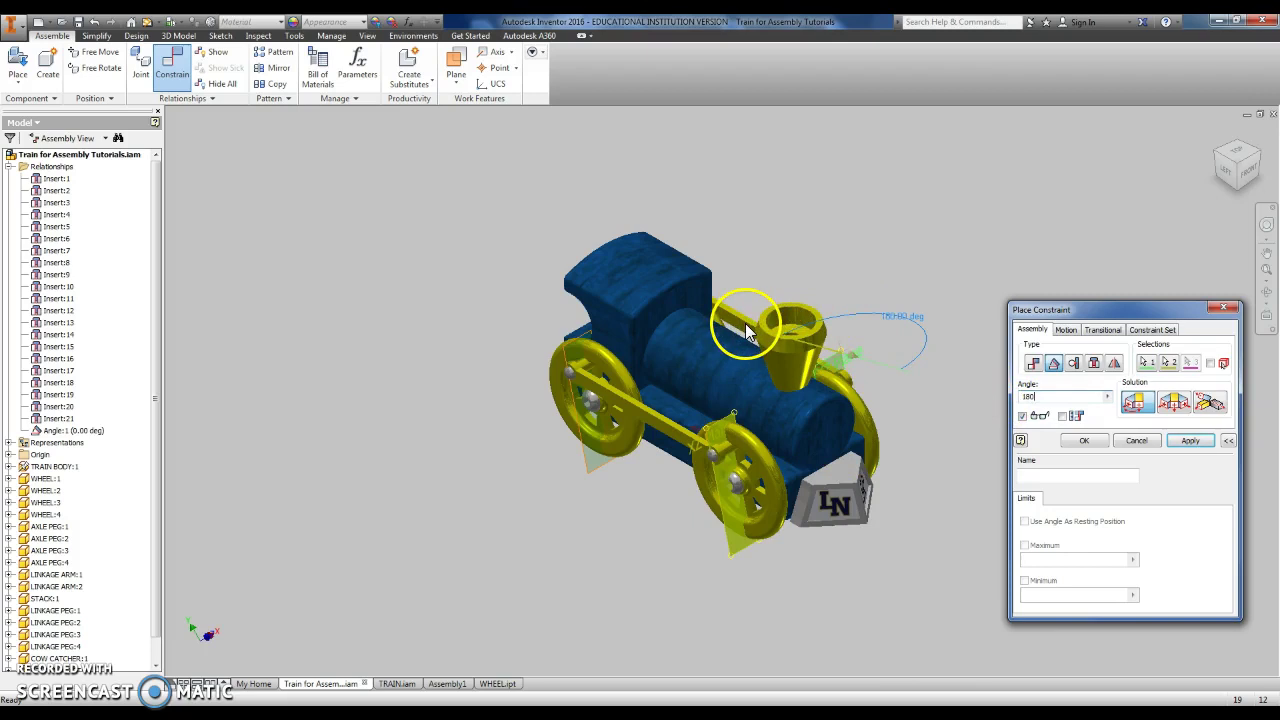
pyautogui.click(1188, 440)
# Add a 0 deg angle constraint between the right and left wheels' XZ planes and finish.
pyautogui.scroll(3, 609, 457)
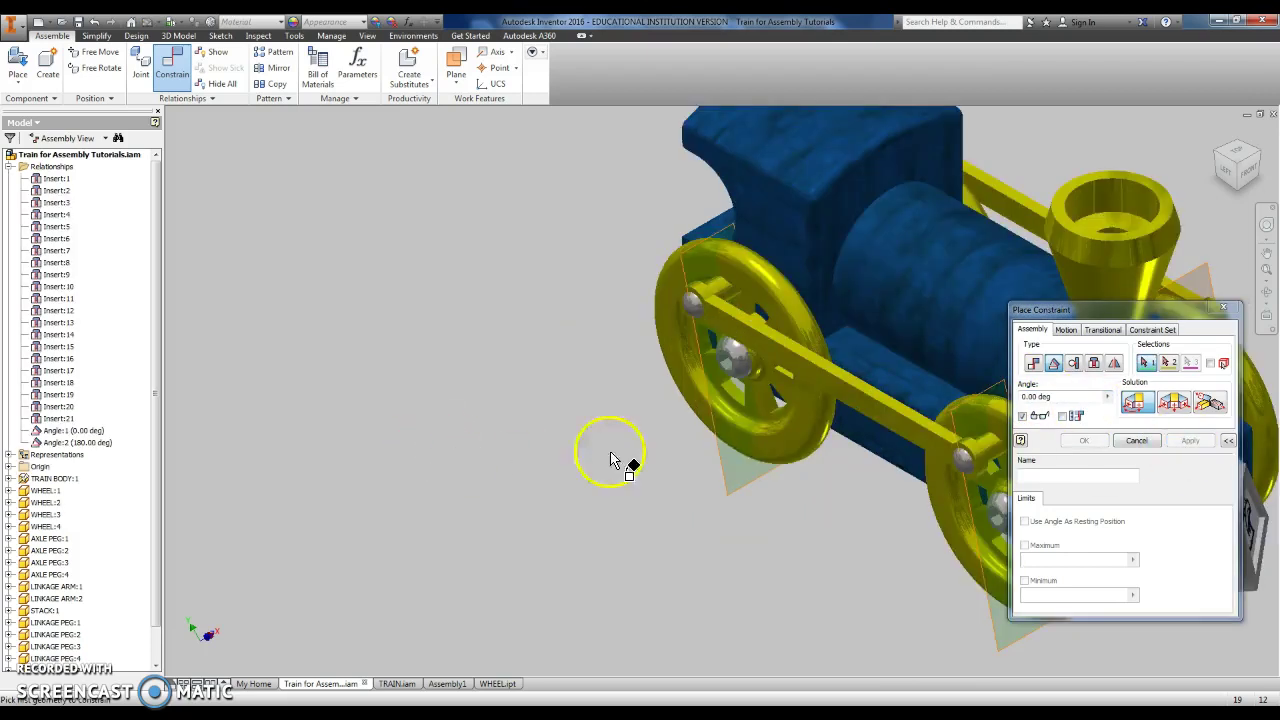
pyautogui.click(955, 428)
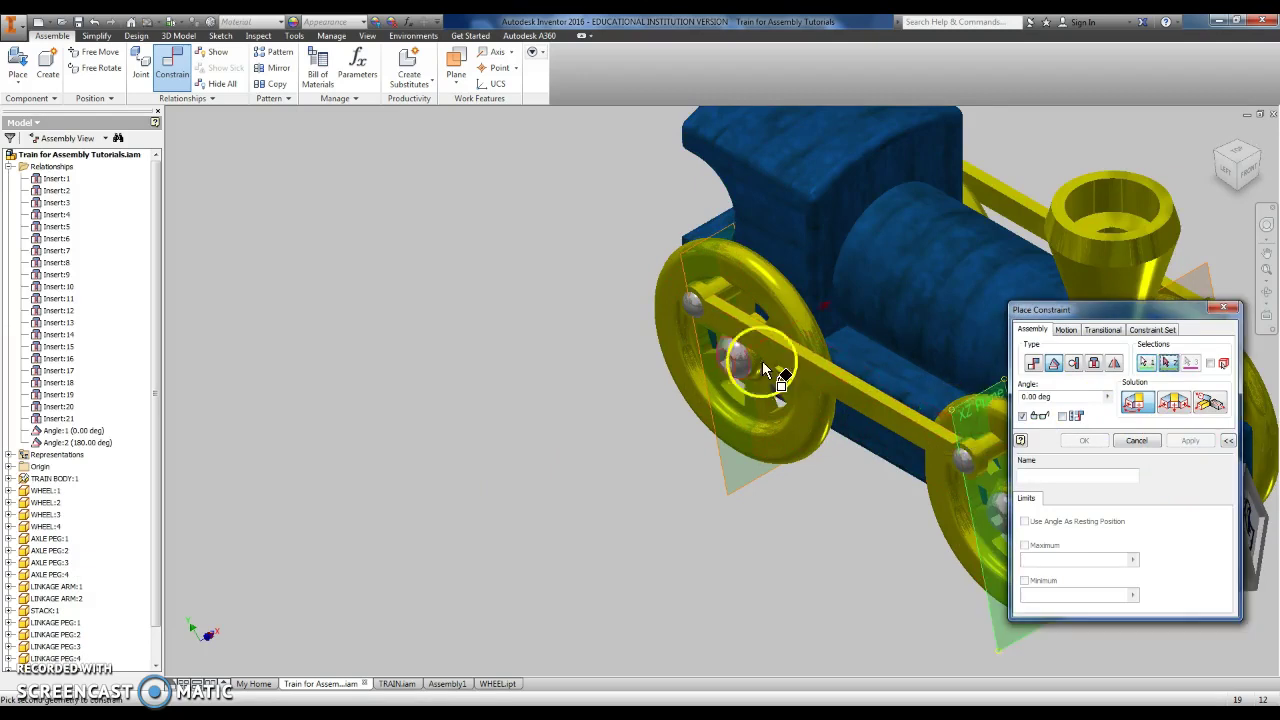
pyautogui.click(682, 263)
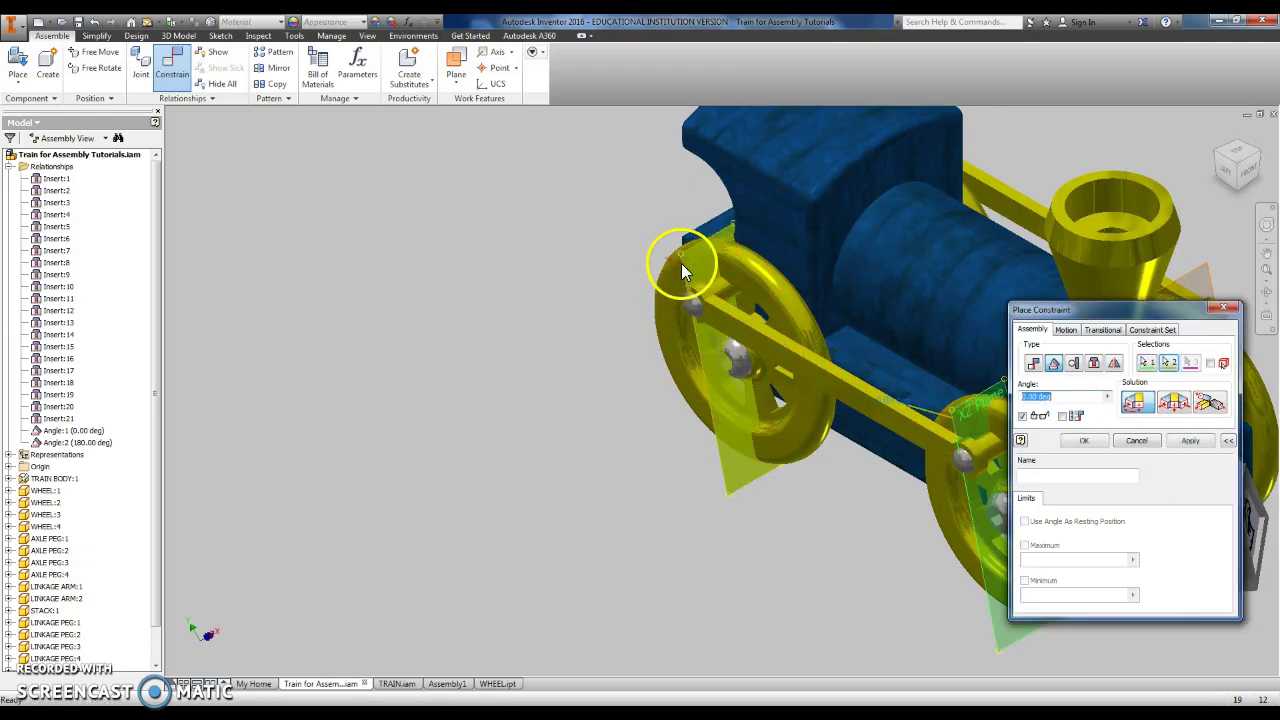
pyautogui.click(1086, 440)
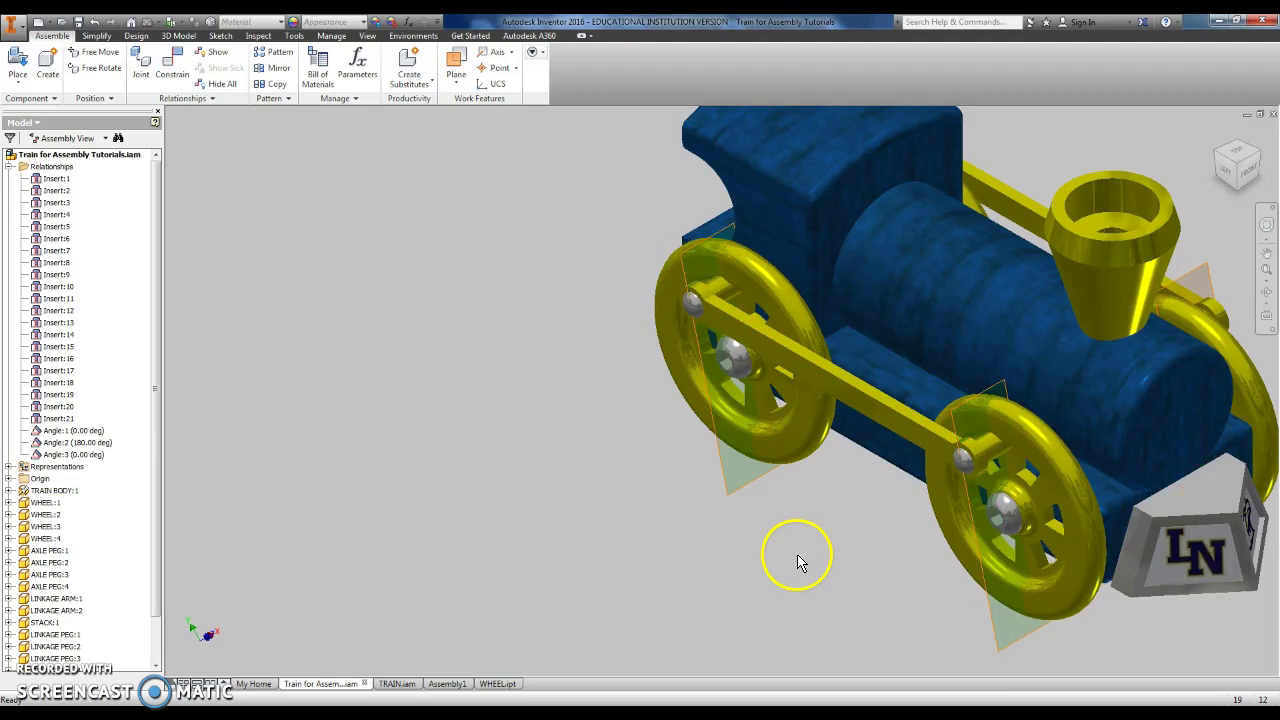
# View the train's other side and drag the front wheel and linkage arm, confirming all wheels turn together.
pyautogui.scroll(-3, 790, 545)
pyautogui.moveTo(772, 531); pyautogui.dragTo(671, 506)
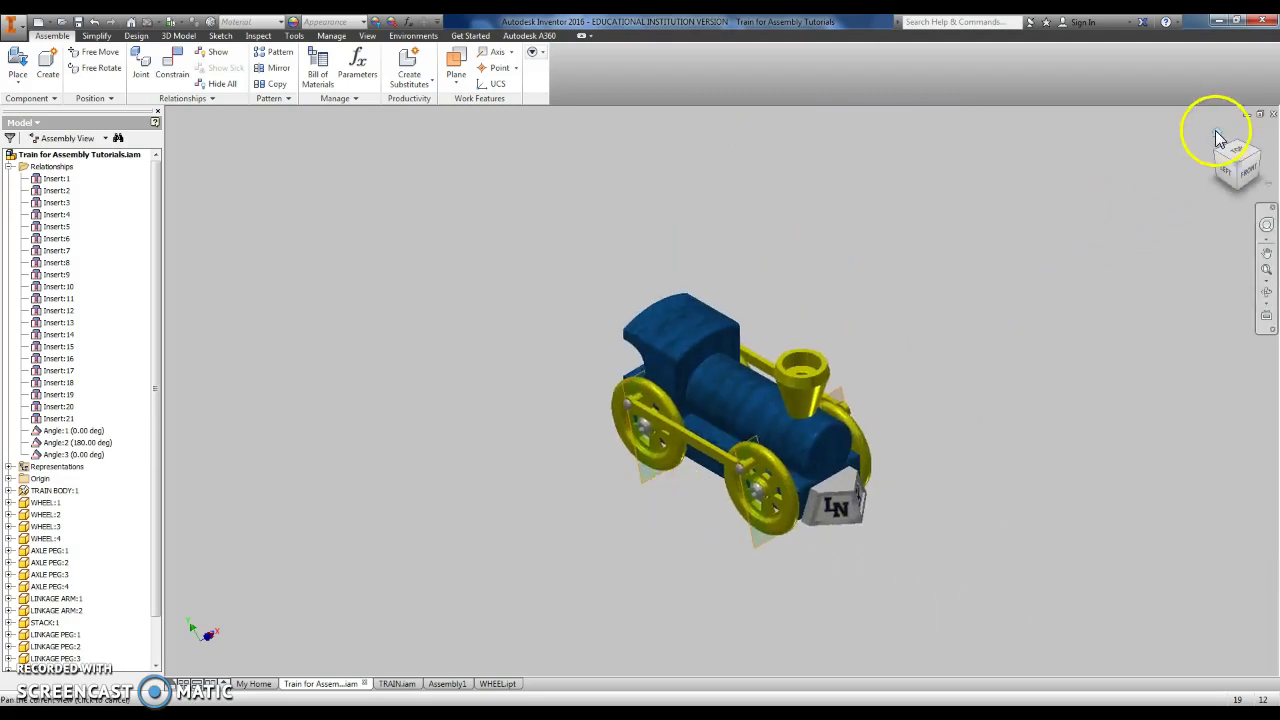
pyautogui.moveTo(1223, 129); pyautogui.dragTo(1217, 138)
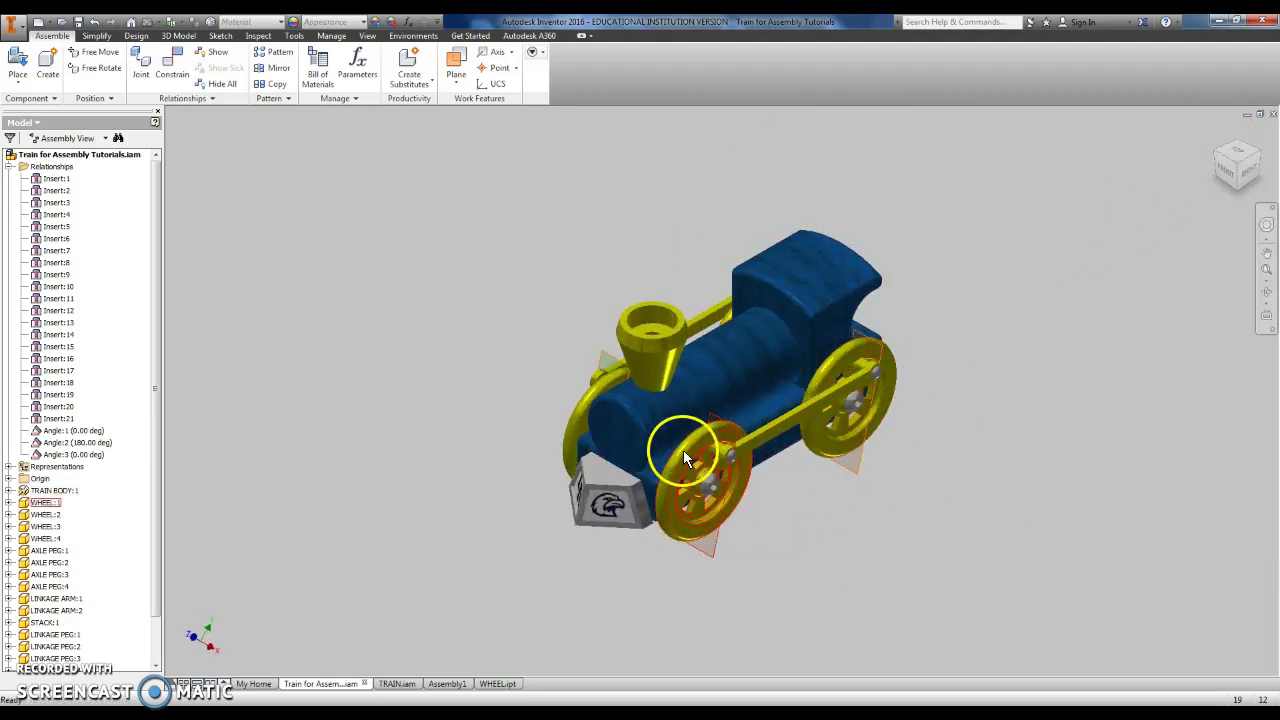
pyautogui.moveTo(650, 290); pyautogui.dragTo(696, 451)
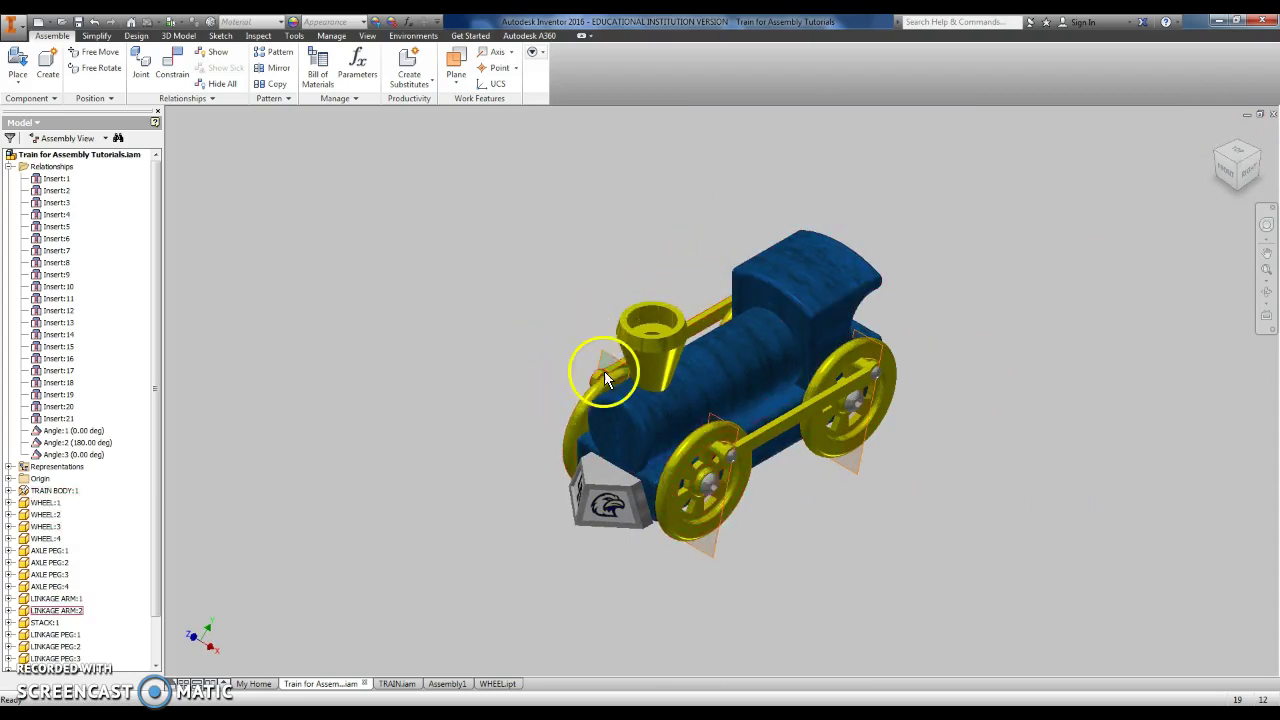
pyautogui.moveTo(604, 375); pyautogui.dragTo(749, 452)
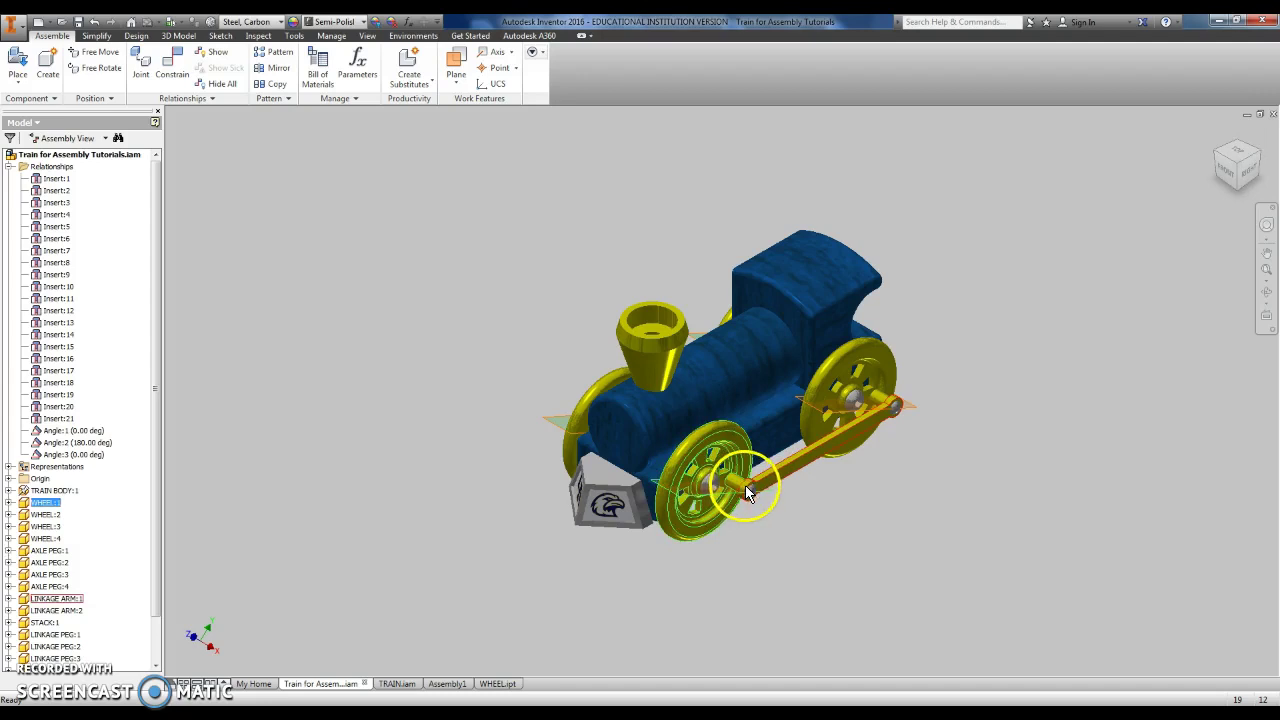
pyautogui.moveTo(878, 433); pyautogui.dragTo(893, 410)
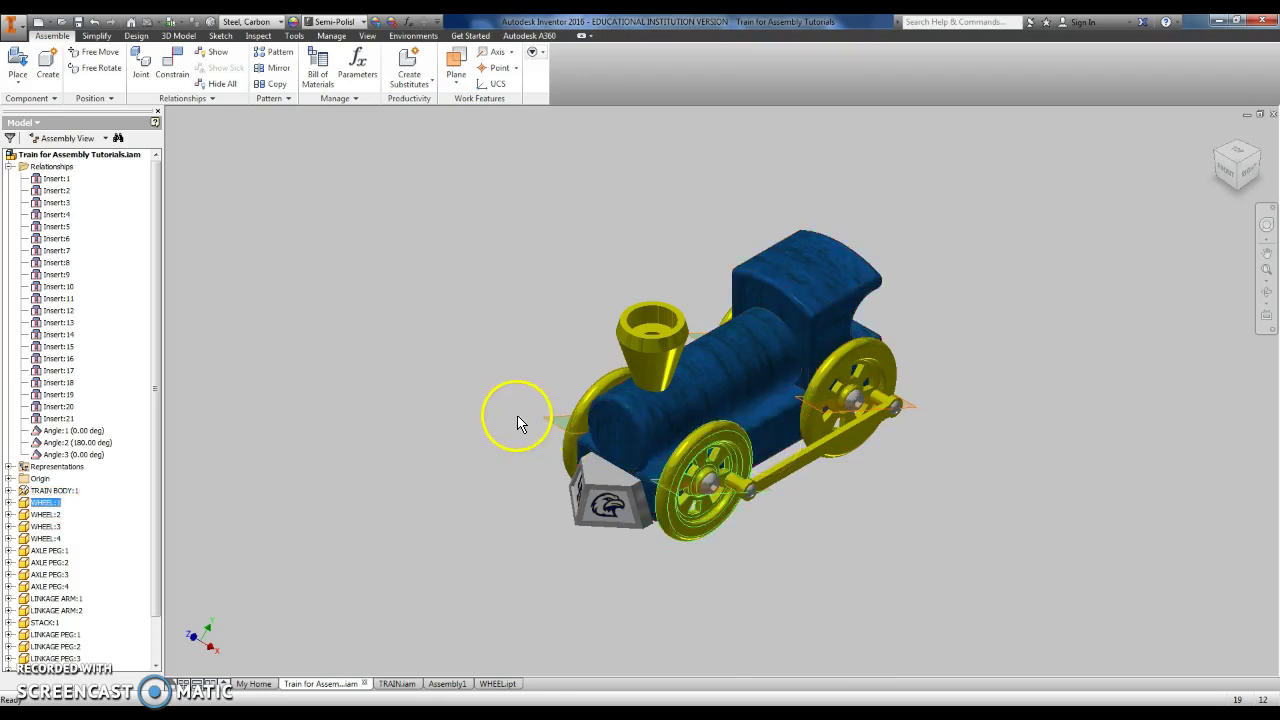
pyautogui.moveTo(632, 498); pyautogui.dragTo(794, 477)
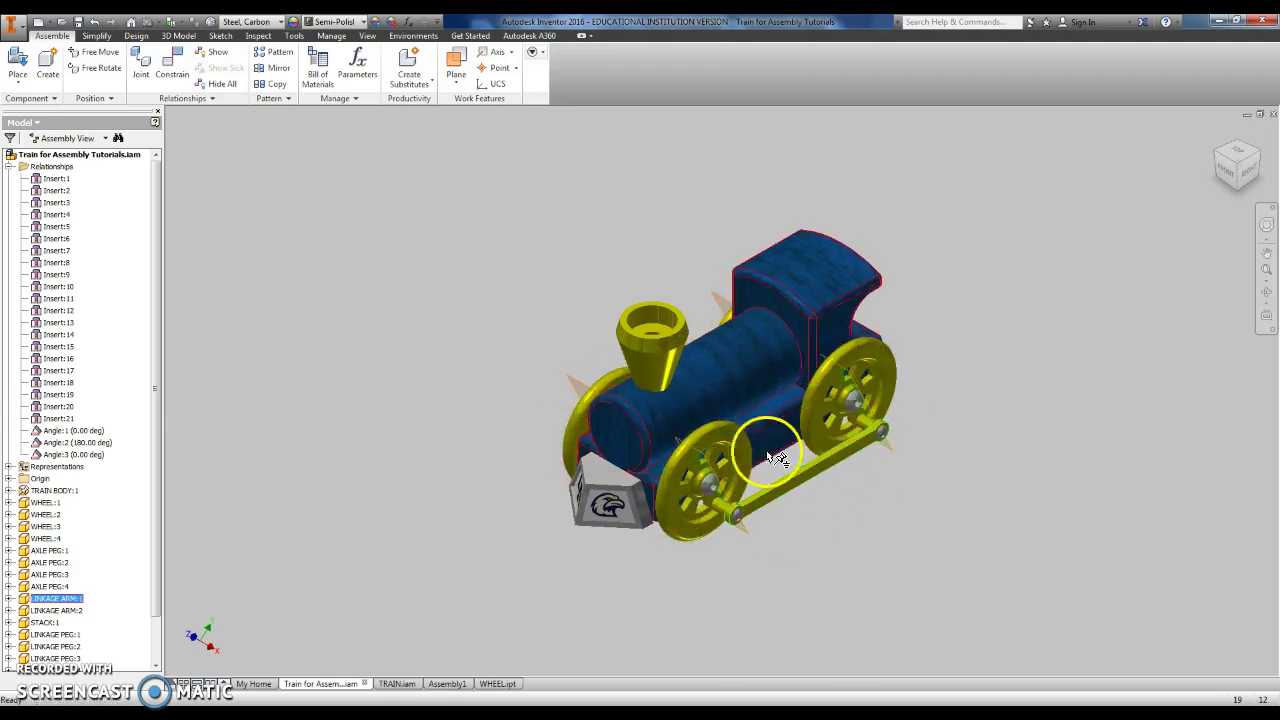
pyautogui.moveTo(737, 434); pyautogui.dragTo(780, 435)
pyautogui.click(498, 350)
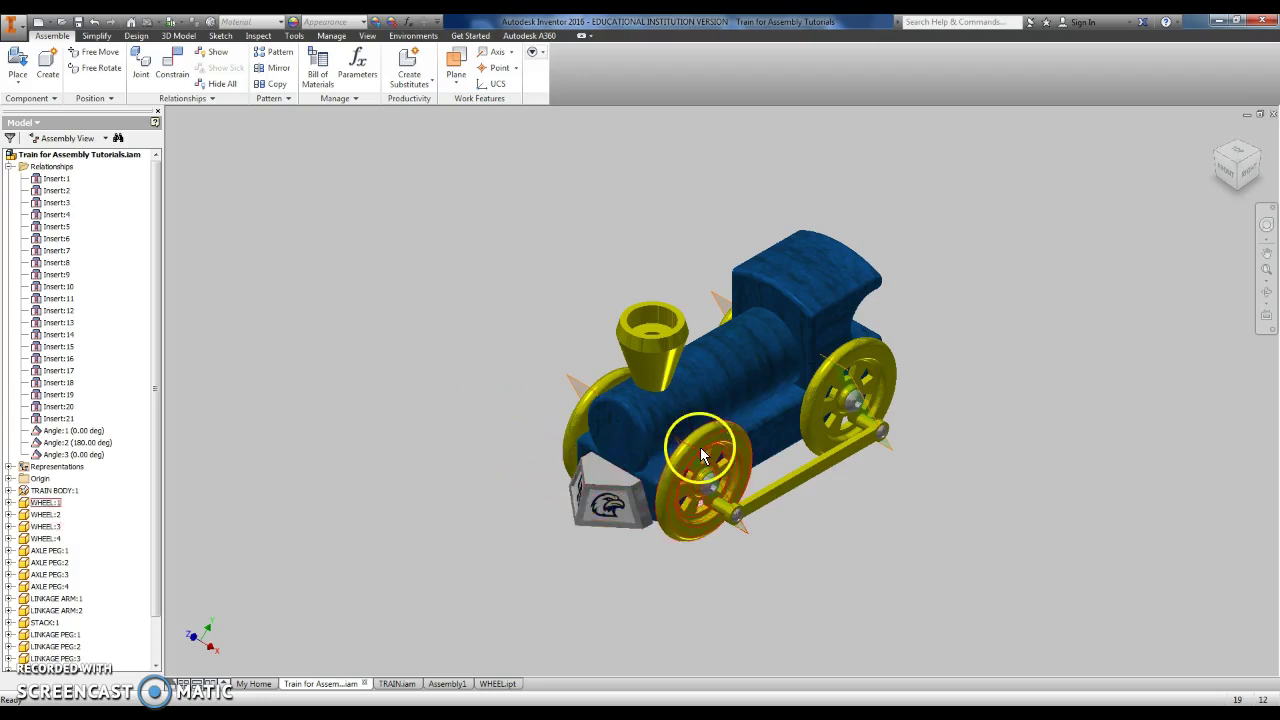
pyautogui.moveTo(701, 447); pyautogui.dragTo(724, 553)
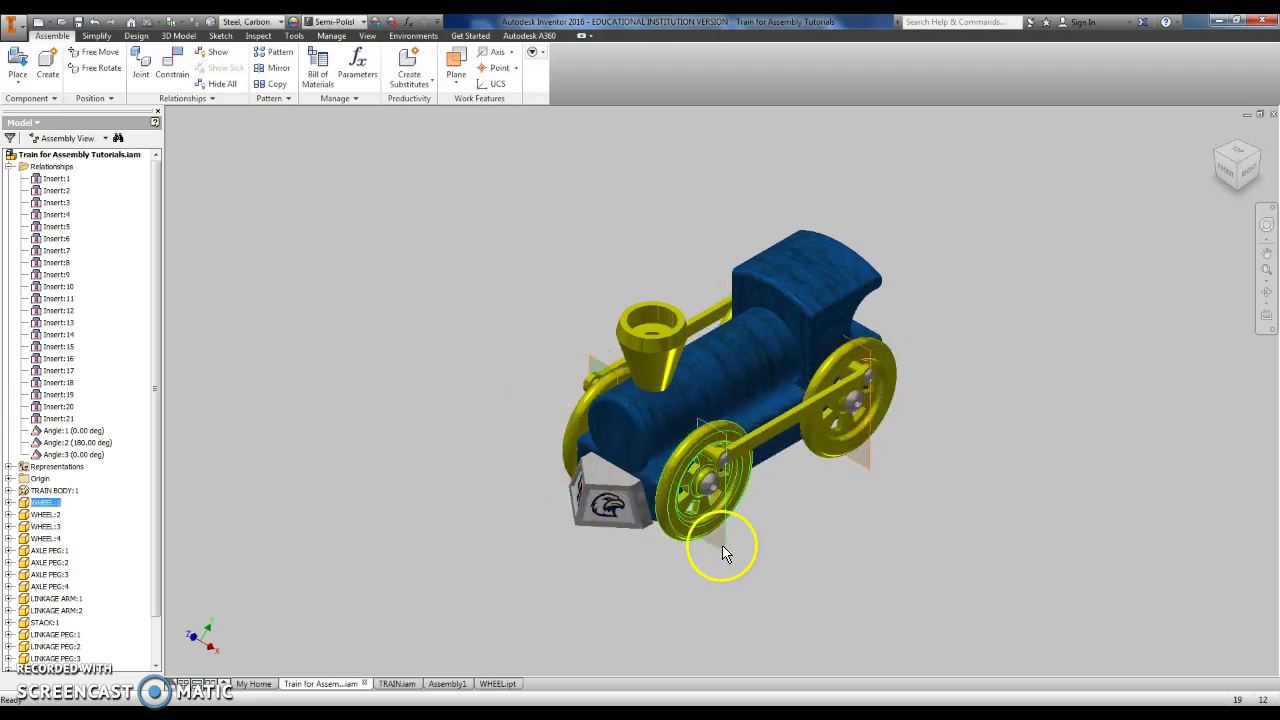
pyautogui.click(494, 684)
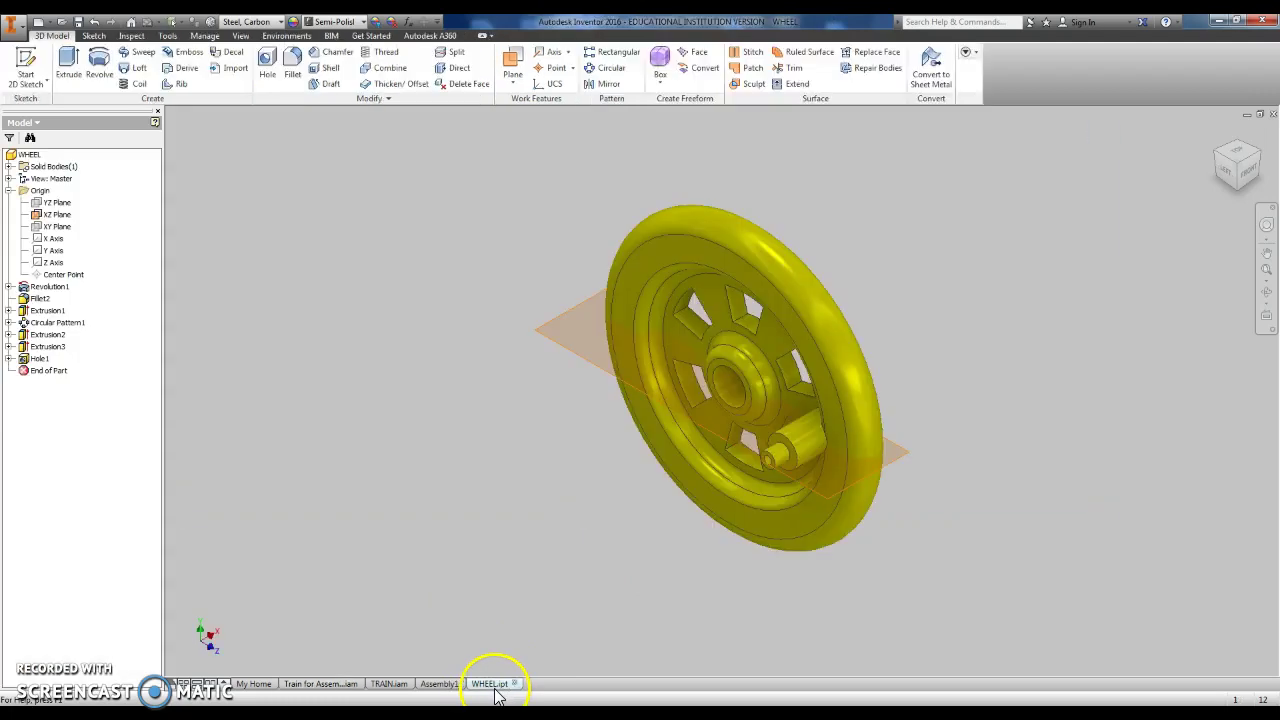
pyautogui.rightClick(557, 345)
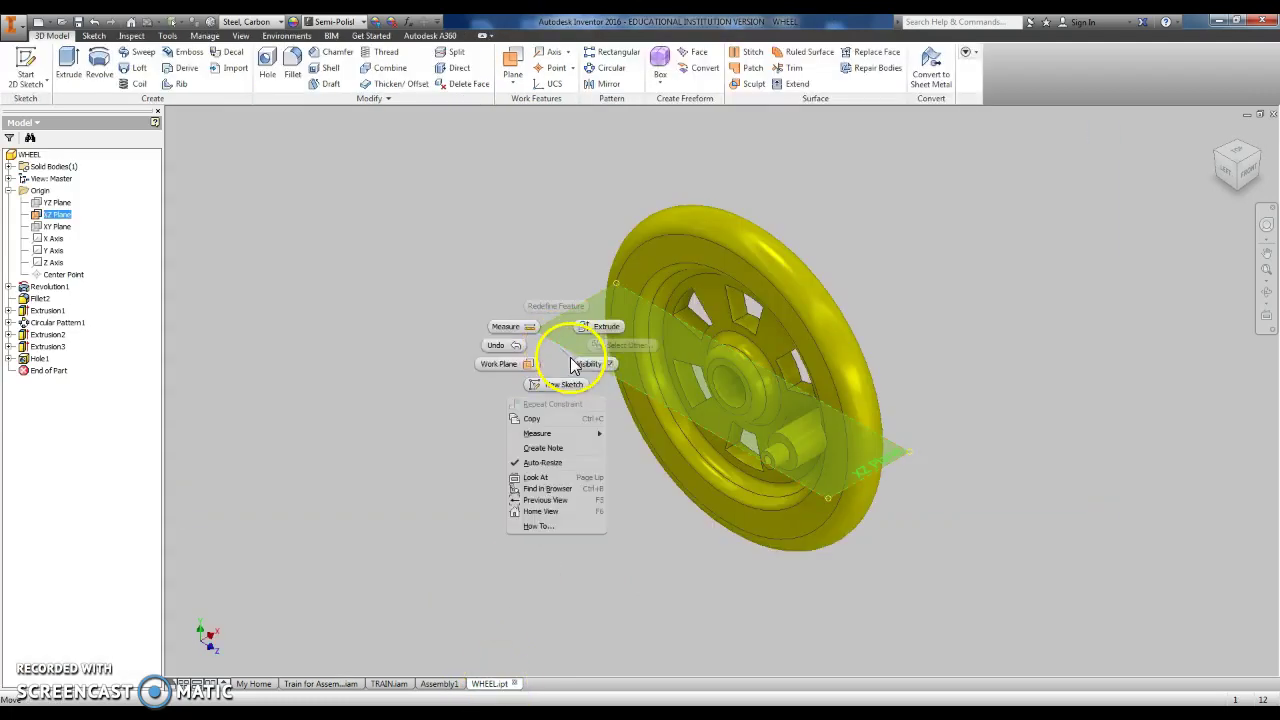
pyautogui.click(587, 364)
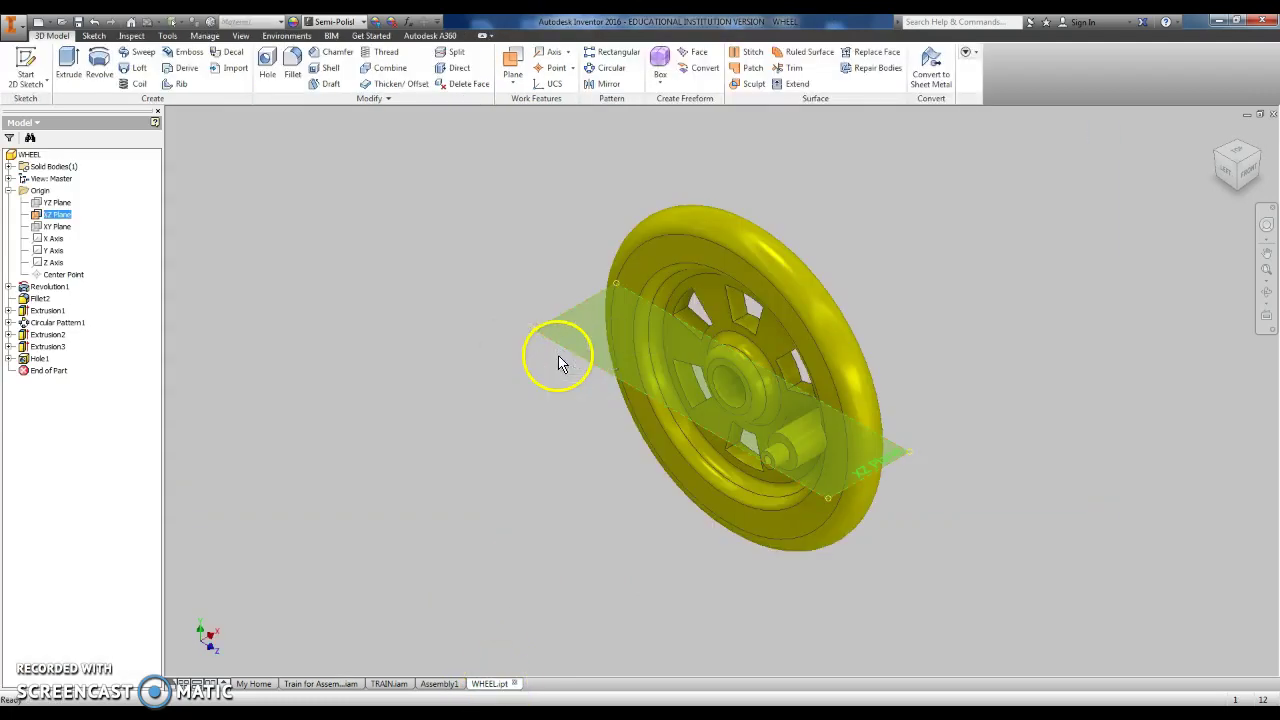
pyautogui.click(292, 683)
pyautogui.press('Escape')
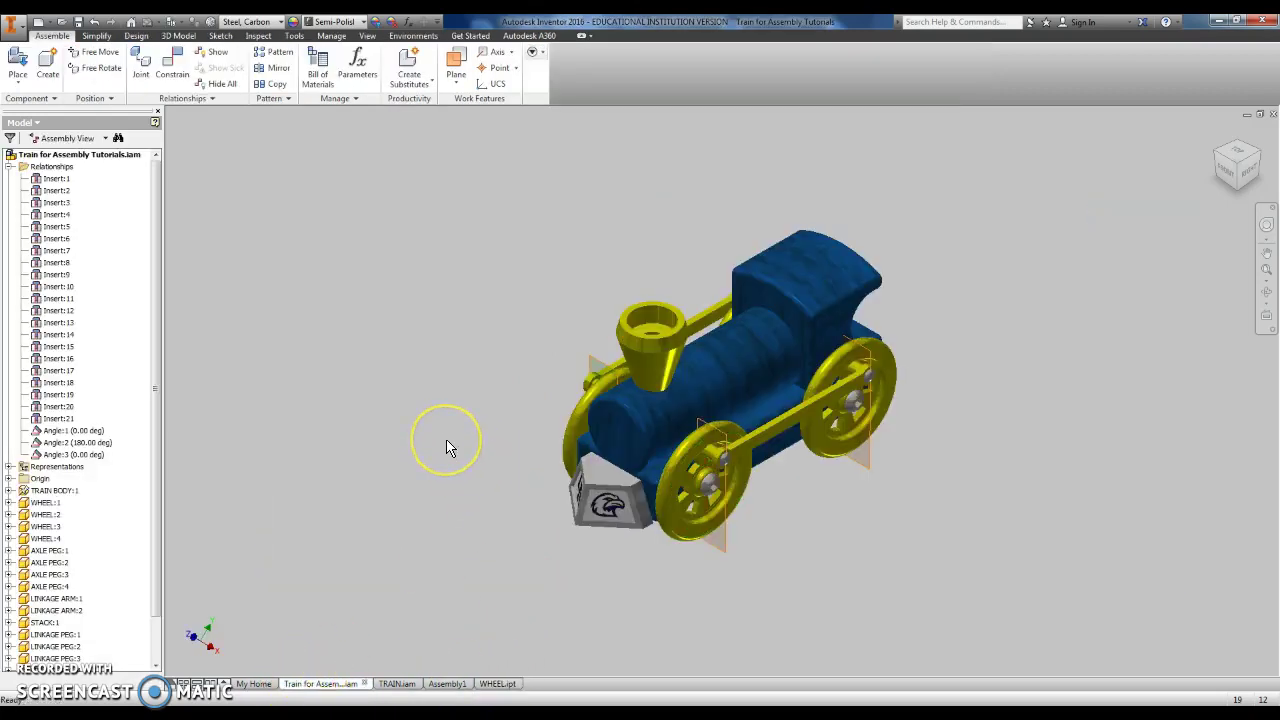